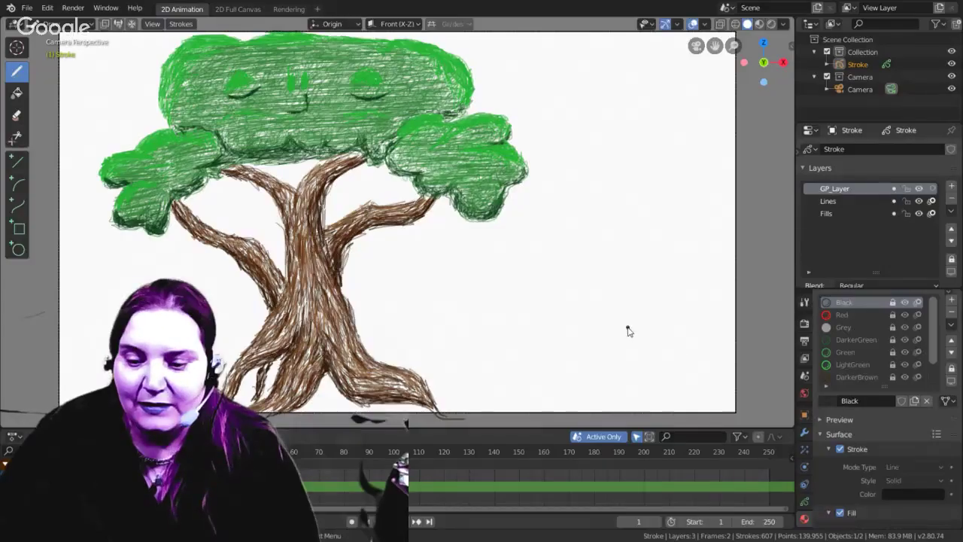
scroll(627, 329, "down", 3)
mouse_move(628, 329)
middle_mouse_down()
mouse_move(587, 346)
mouse_move(537, 328)
mouse_move(501, 337)
mouse_move(548, 343)
mouse_move(477, 357)
mouse_move(365, 326)
mouse_move(568, 340)
mouse_move(610, 245)
mouse_move(585, 174)
mouse_move(578, 116)
mouse_move(543, 100)
mouse_move(509, 183)
mouse_move(586, 254)
mouse_move(600, 315)
mouse_move(648, 350)
mouse_move(689, 328)
mouse_move(705, 294)
mouse_move(739, 290)
mouse_move(756, 304)
mouse_move(747, 316)
mouse_move(611, 346)
mouse_move(489, 309)
mouse_move(421, 329)
mouse_move(345, 316)
mouse_move(358, 361)
mouse_move(649, 359)
mouse_move(680, 296)
mouse_move(607, 350)
mouse_move(587, 307)
mouse_move(597, 211)
mouse_move(559, 112)
mouse_move(511, 76)
mouse_move(459, 225)
mouse_move(401, 331)
mouse_move(609, 365)
mouse_move(673, 336)
mouse_move(576, 320)
mouse_move(609, 342)
mouse_move(634, 339)
mouse_move(627, 331)
middle_mouse_up()
key("KP_0")
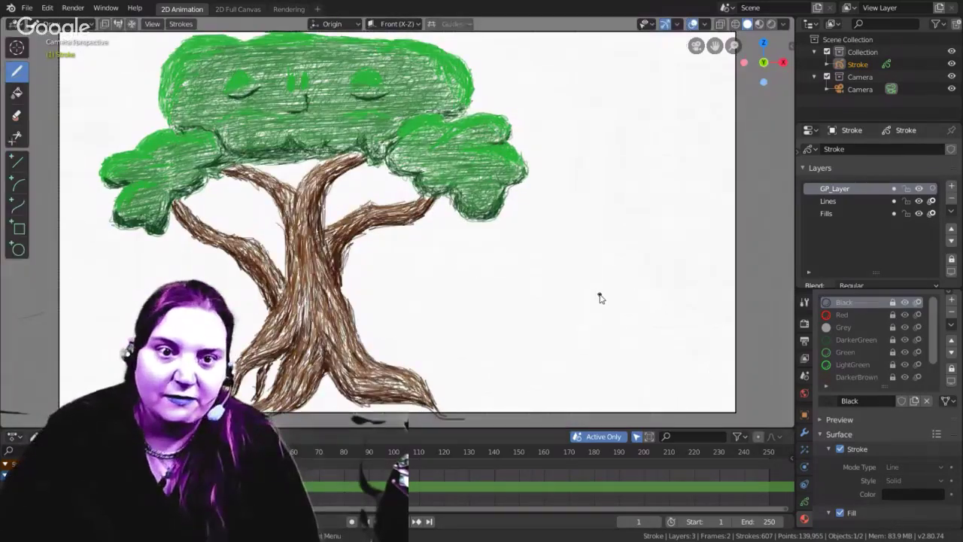
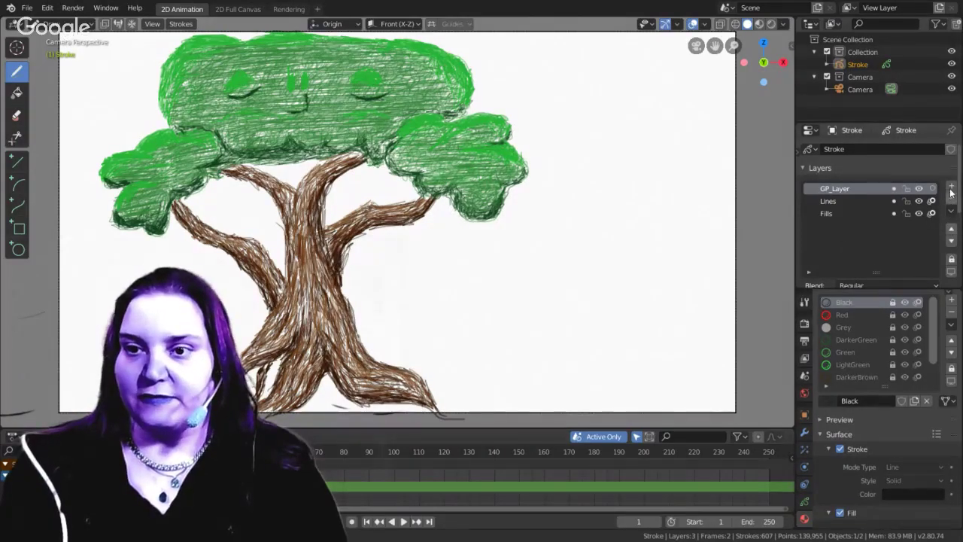
Add a new grease pencil layer and a new material with a light turquoise stroke colour
left_click(951, 185)
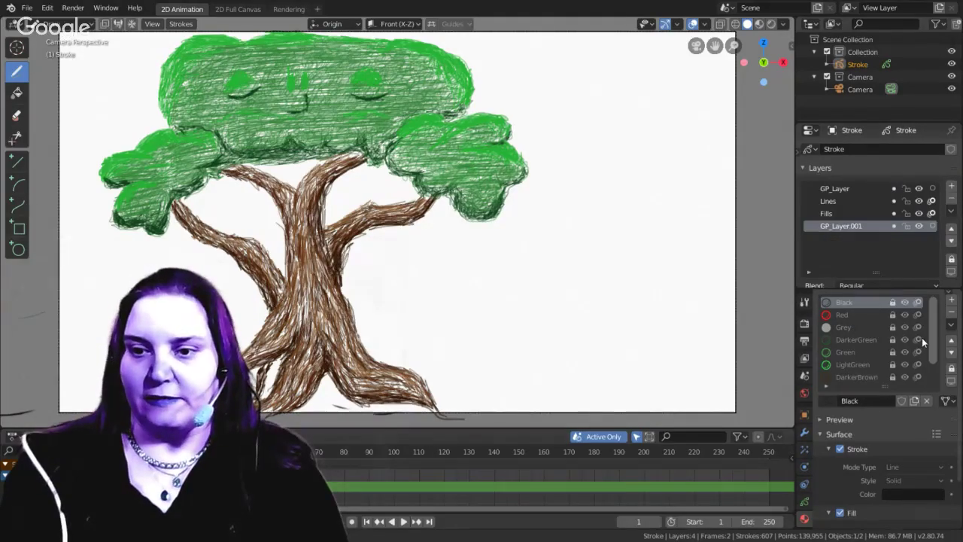
scroll(922, 337, "down", 1)
scroll(924, 347, "down", 1)
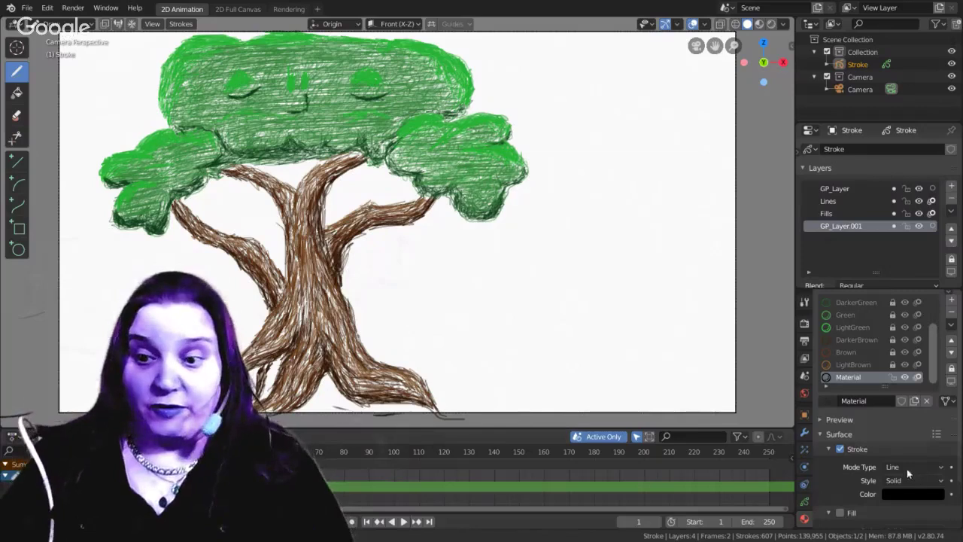
left_click(894, 494)
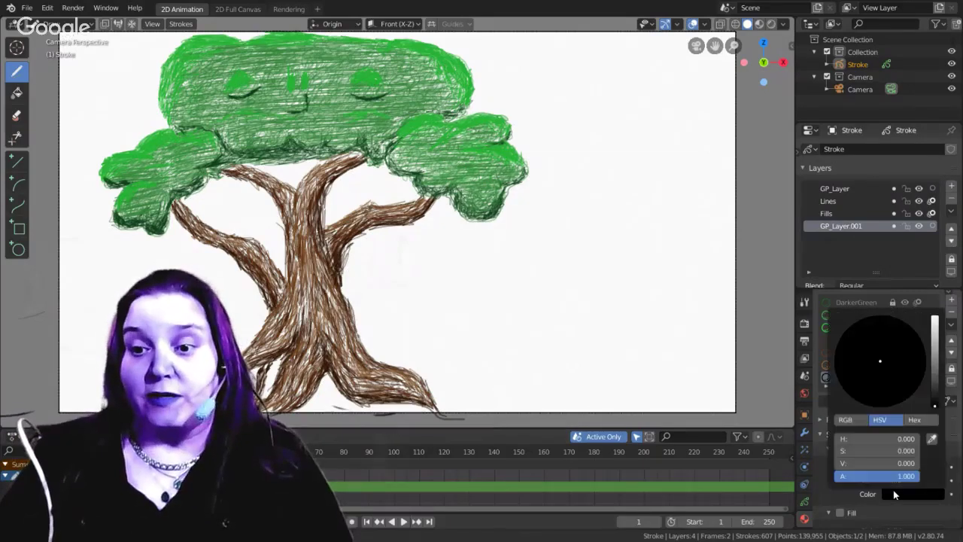
mouse_move(934, 360)
left_mouse_down()
mouse_move(889, 345)
mouse_move(883, 331)
mouse_move(934, 323)
left_mouse_up()
left_click(934, 326)
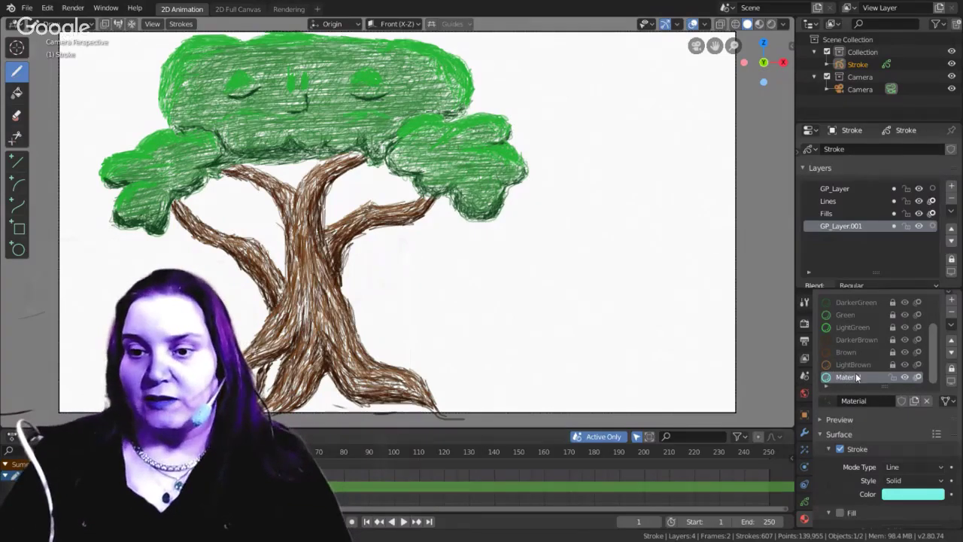
Enable a solid pale mint green fill on the turquoise material and draw a filled sky area across the upper canvas
left_click(855, 401)
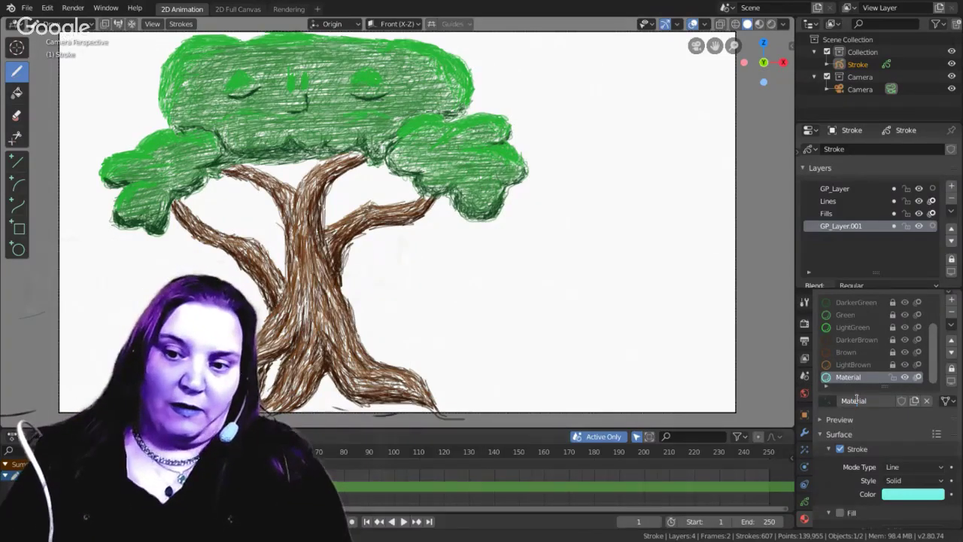
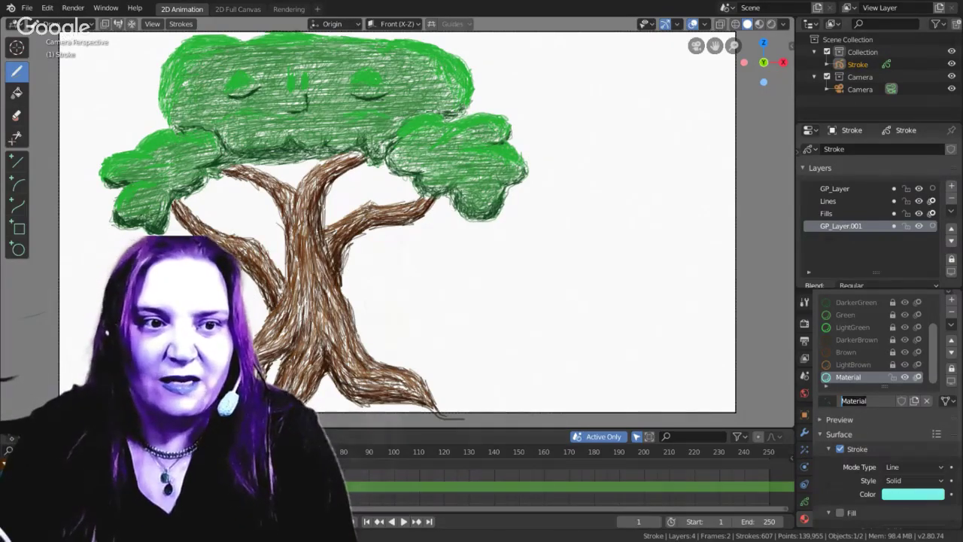
left_click(86, 112)
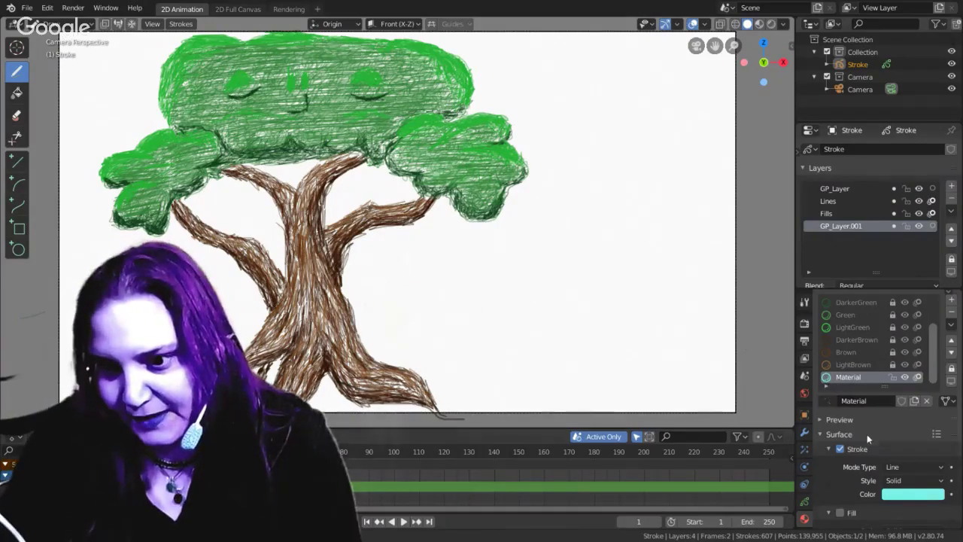
left_click(839, 512)
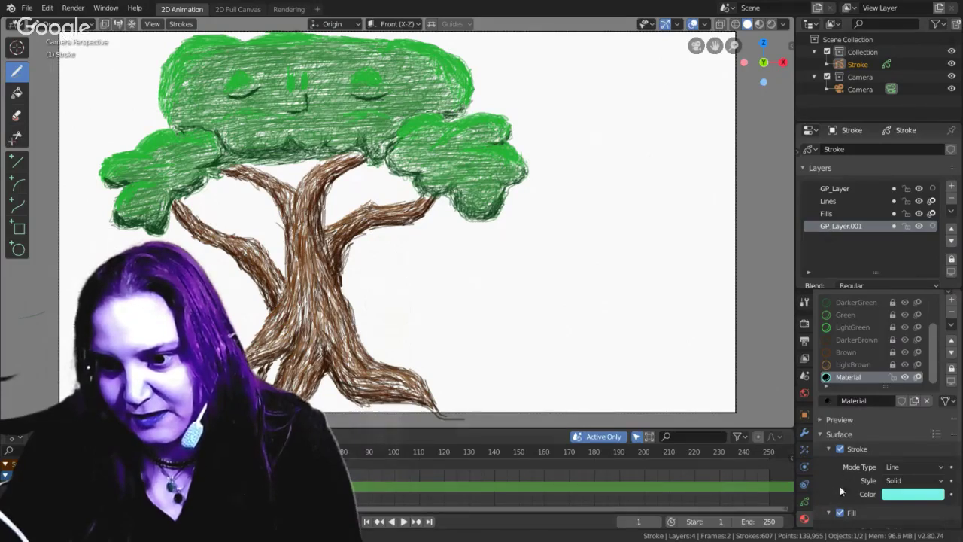
scroll(832, 487, "down", 3)
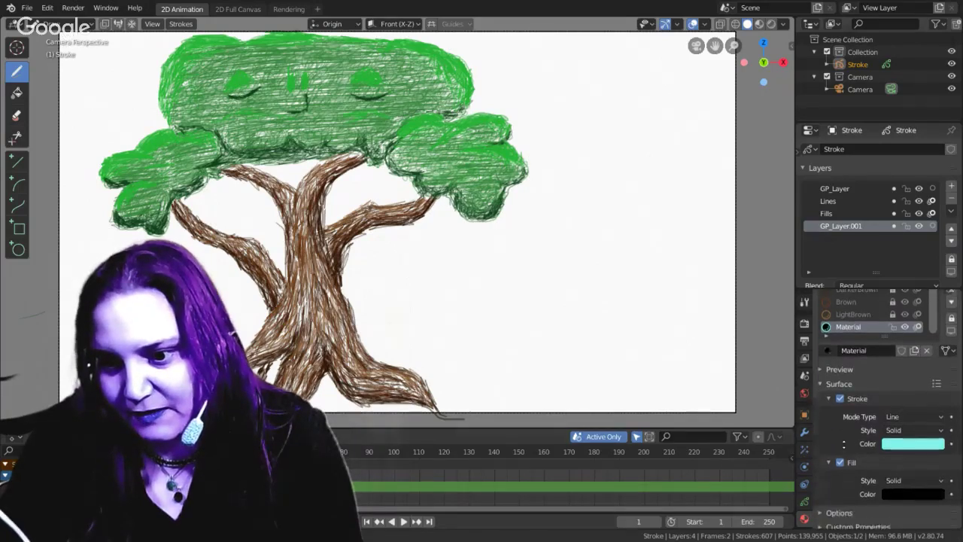
left_click(905, 488)
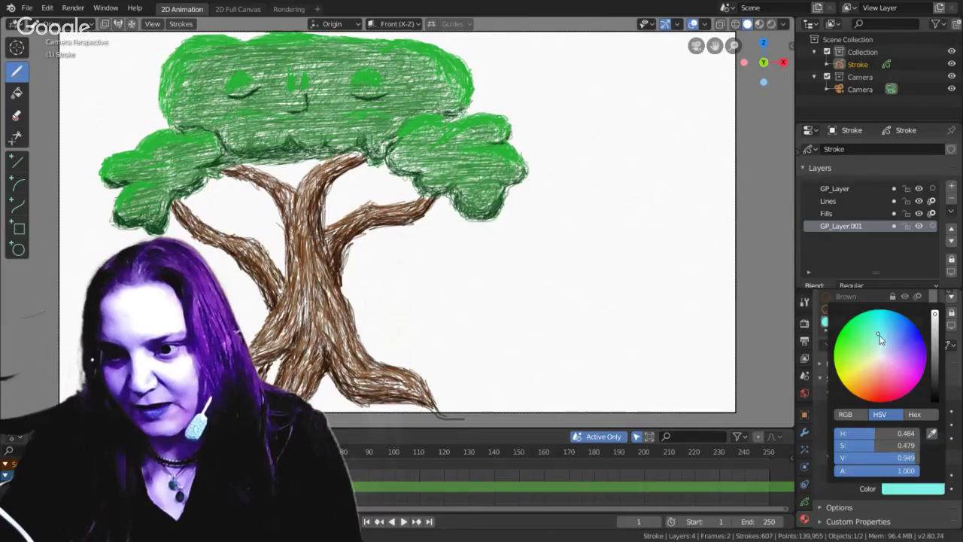
left_click_drag(878, 343, 876, 345)
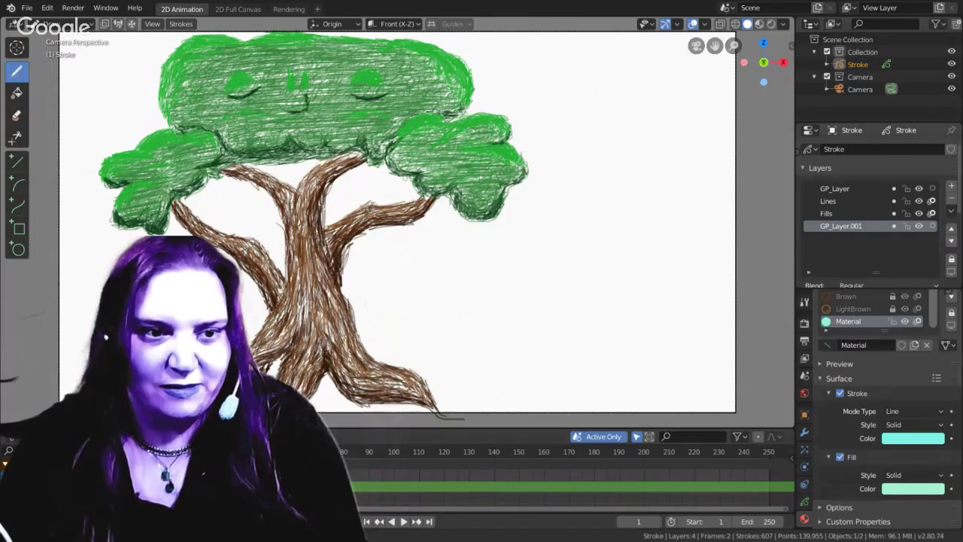
mouse_move(61, 200)
left_mouse_down()
mouse_move(645, 191)
mouse_move(709, 130)
left_mouse_up()
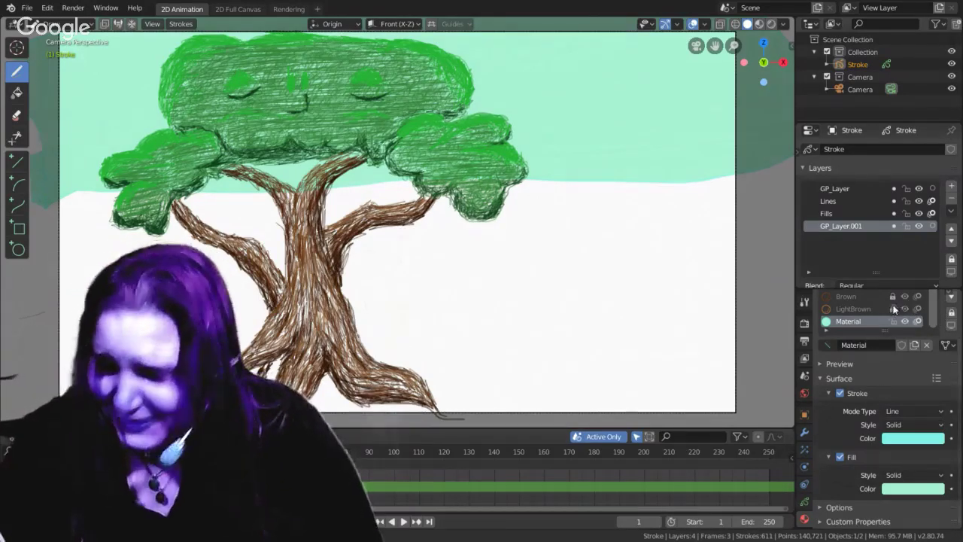
Add another material with fill enabled and a medium green stroke colour
left_click_drag(875, 330, 876, 379)
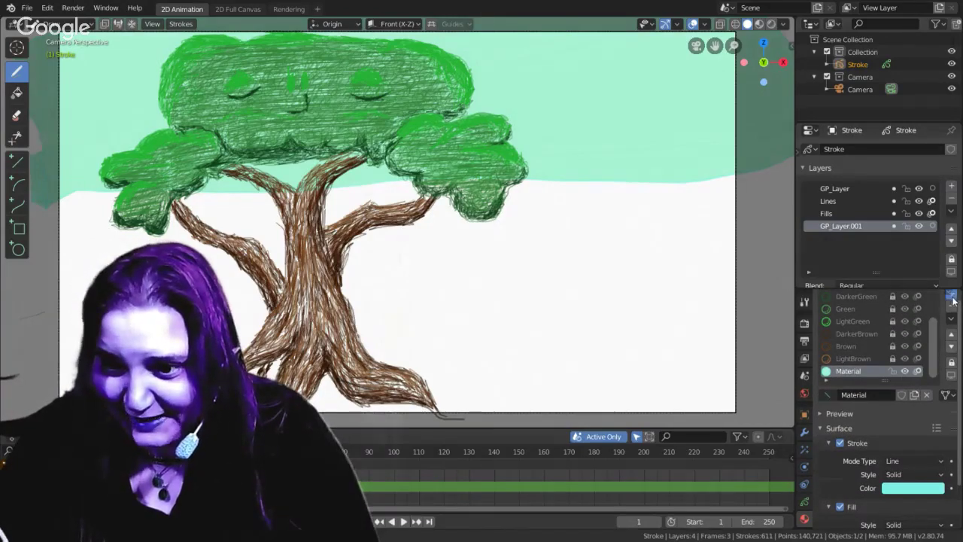
left_click(952, 298)
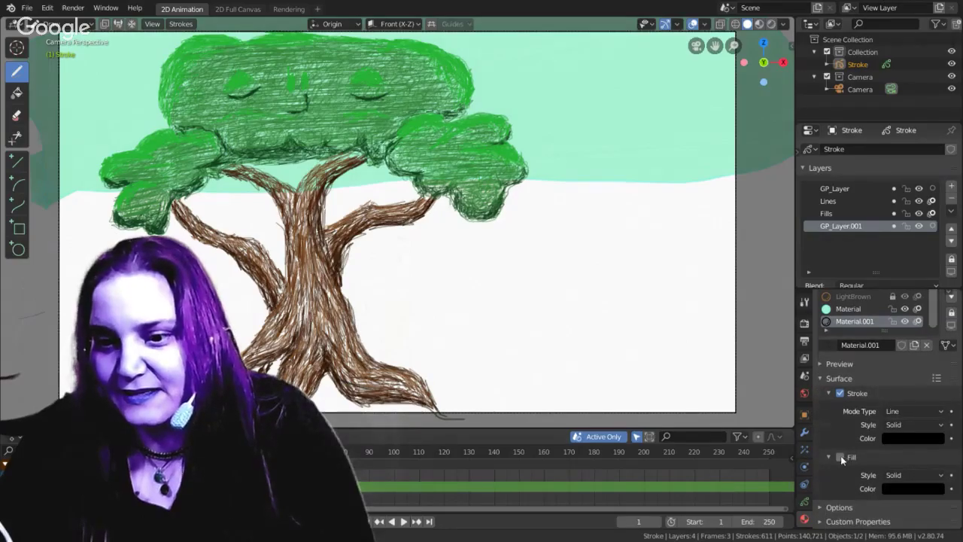
left_click(840, 456)
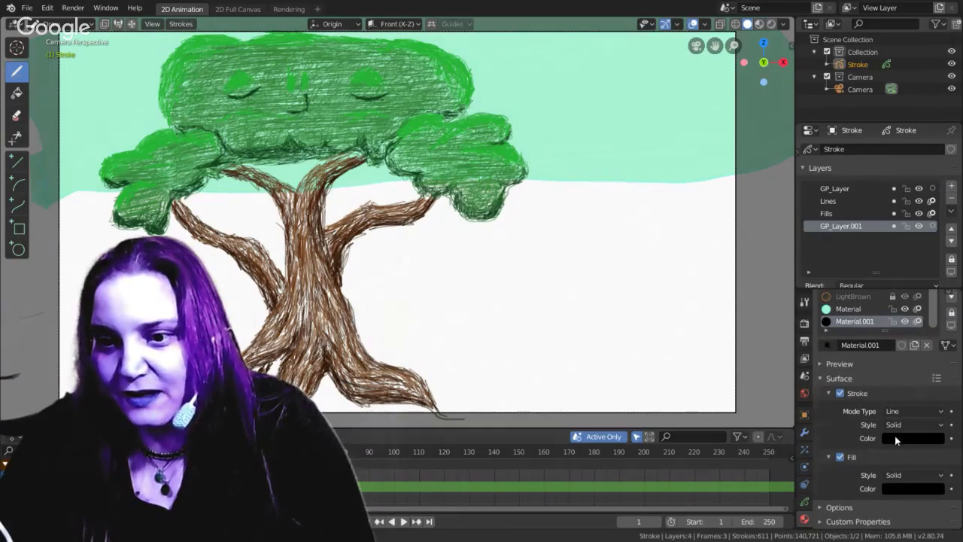
left_click(895, 438)
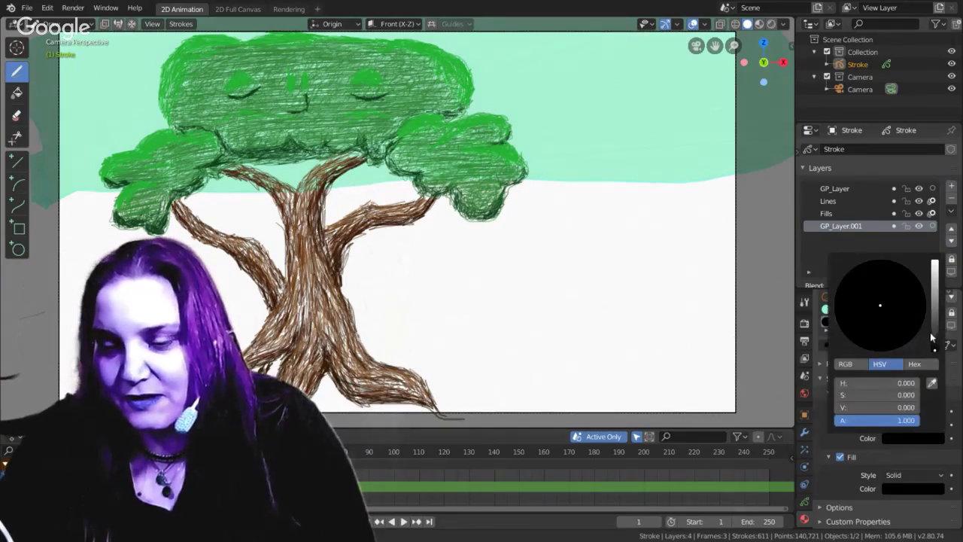
mouse_move(933, 338)
left_mouse_down()
mouse_move(932, 268)
mouse_move(877, 303)
left_mouse_up()
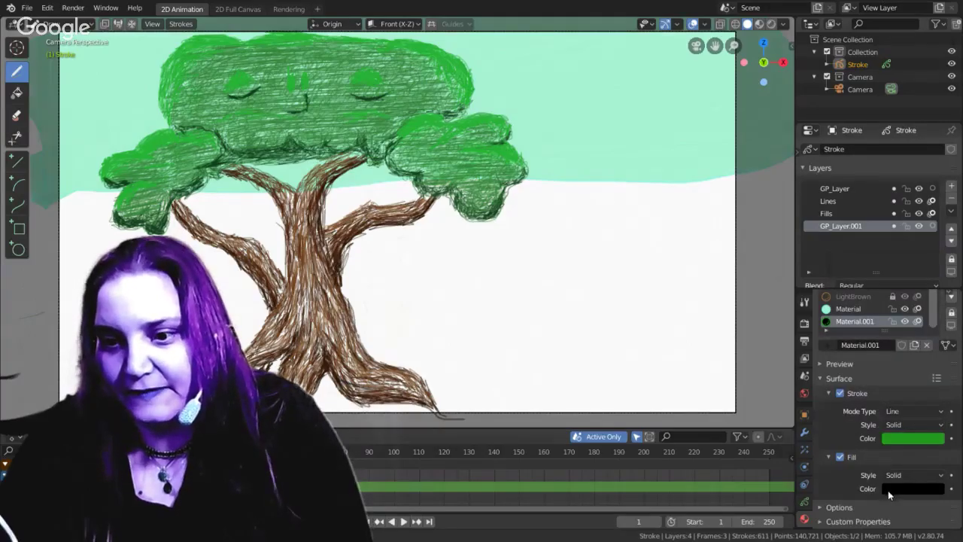
Set the second new material's fill to a deep green and draw a filled rolling hill across the lower canvas
left_click(888, 488)
left_click(876, 470)
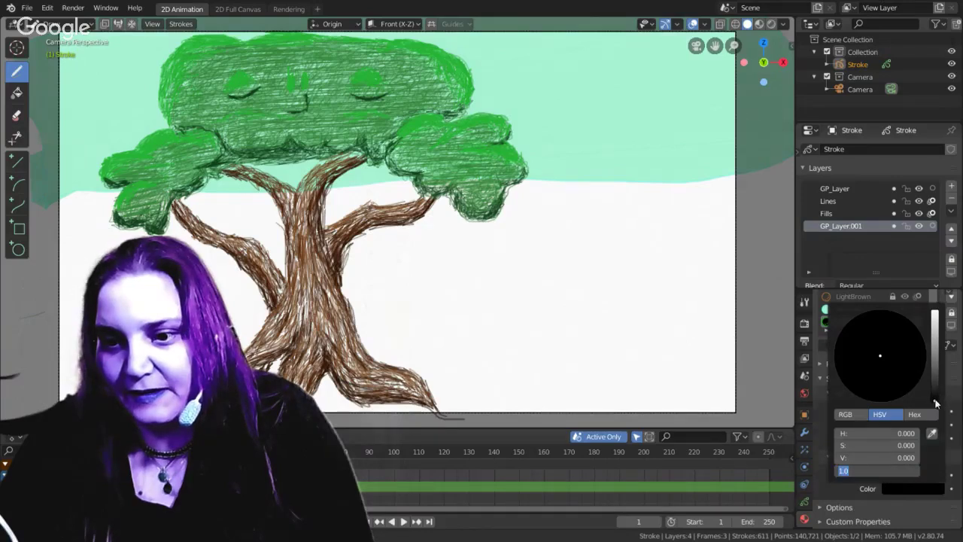
key("Return")
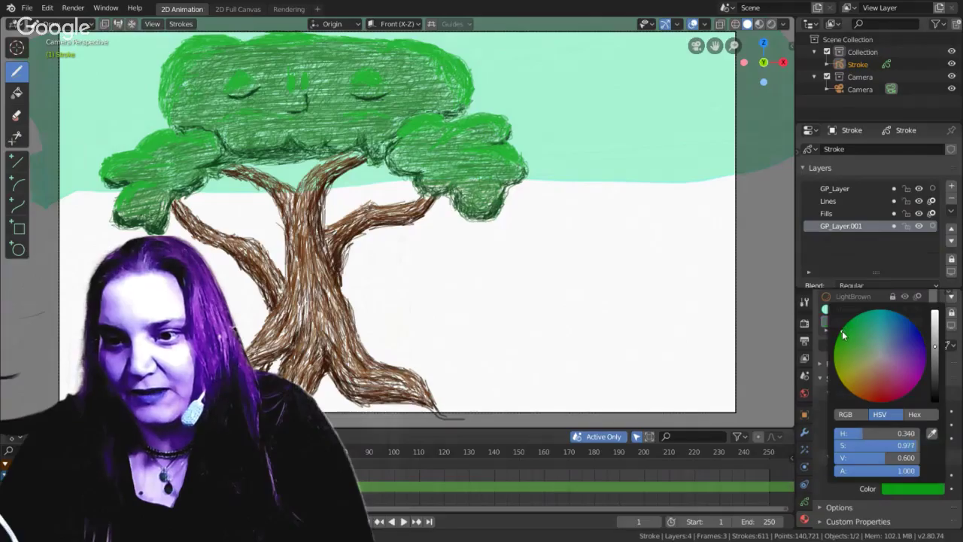
left_click_drag(846, 337, 852, 323)
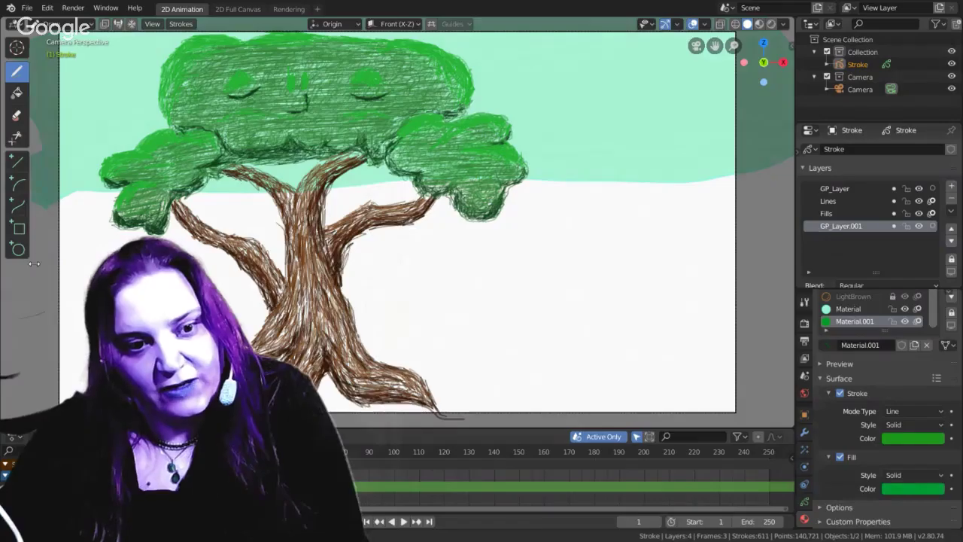
mouse_move(65, 251)
left_mouse_down()
mouse_move(354, 226)
mouse_move(794, 245)
mouse_move(786, 376)
mouse_move(771, 403)
mouse_move(654, 416)
mouse_move(392, 415)
mouse_move(331, 380)
mouse_move(188, 412)
mouse_move(15, 415)
mouse_move(4, 316)
mouse_move(30, 269)
mouse_move(35, 295)
left_mouse_up()
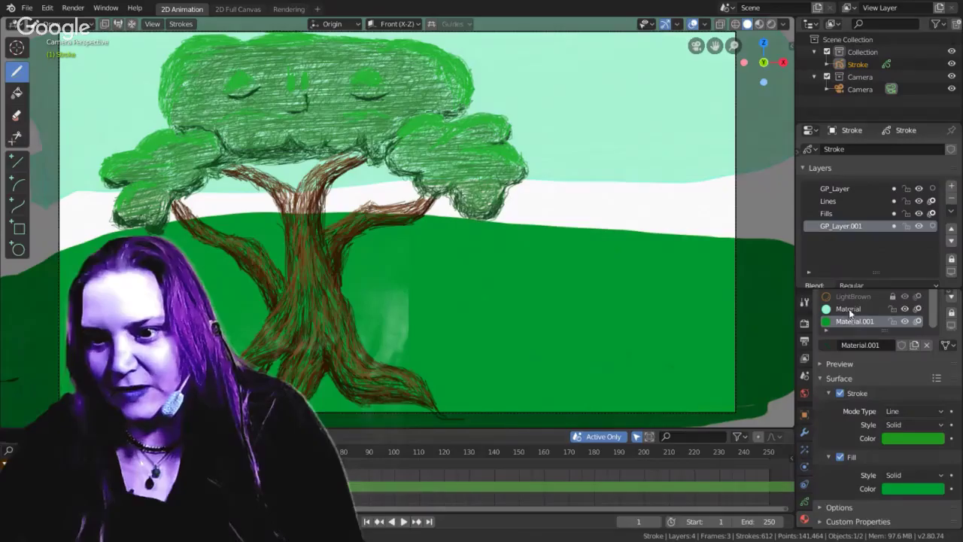
Try a solid fill on the existing Brown material used for the tree trunk
scroll(934, 304, "down", 1)
scroll(935, 309, "up", 1)
scroll(935, 312, "down", 1)
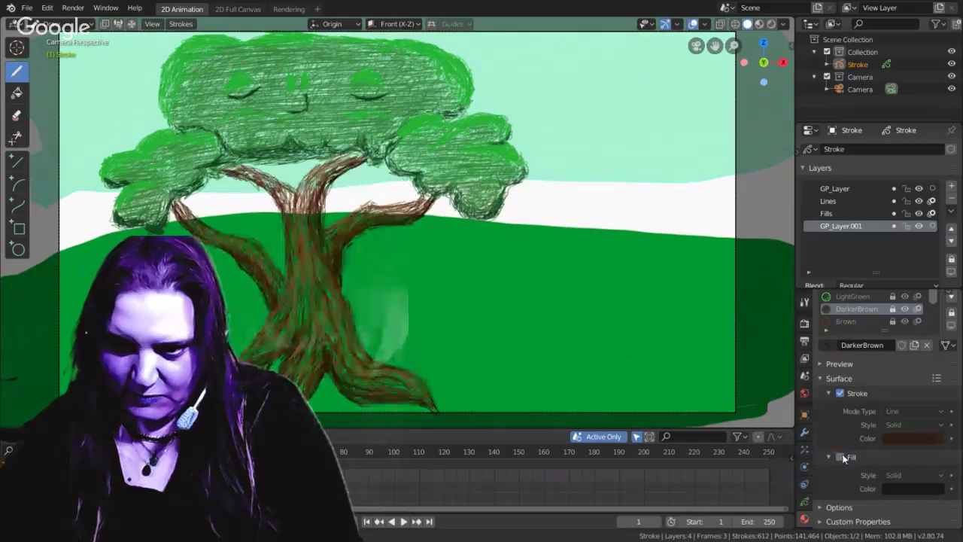
left_click(829, 322)
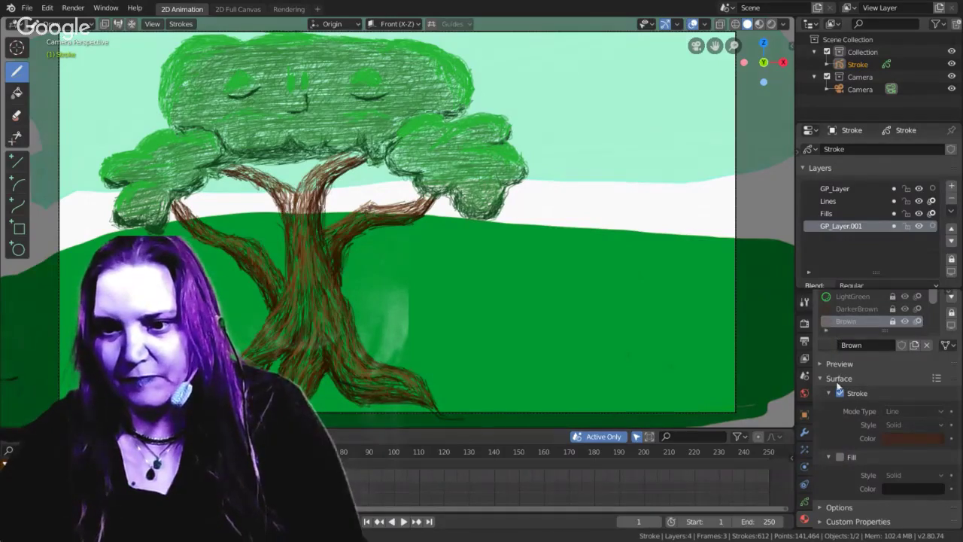
left_click(840, 457)
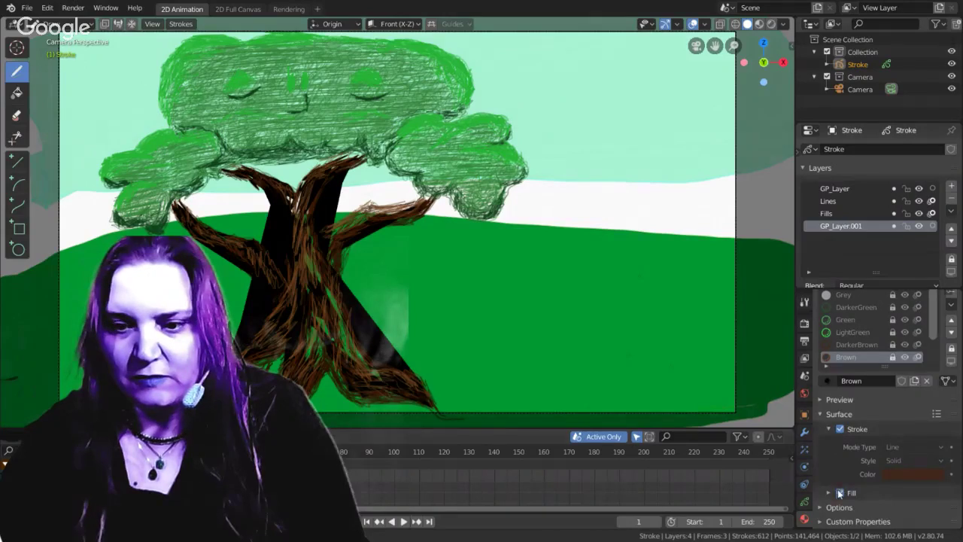
left_click(839, 491)
left_click(829, 492)
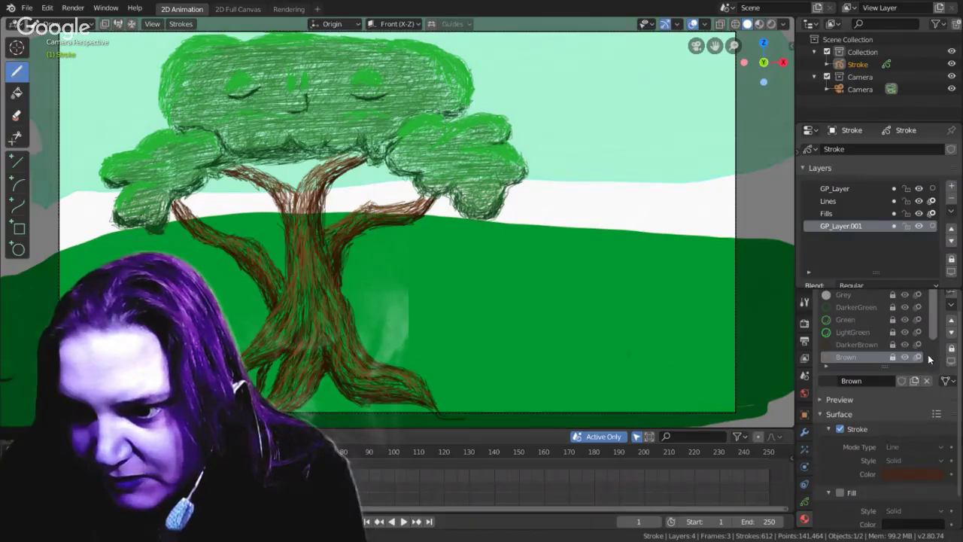
Try a solid fill on a separate copy of the LightBrown material
scroll(934, 350, "up", 1)
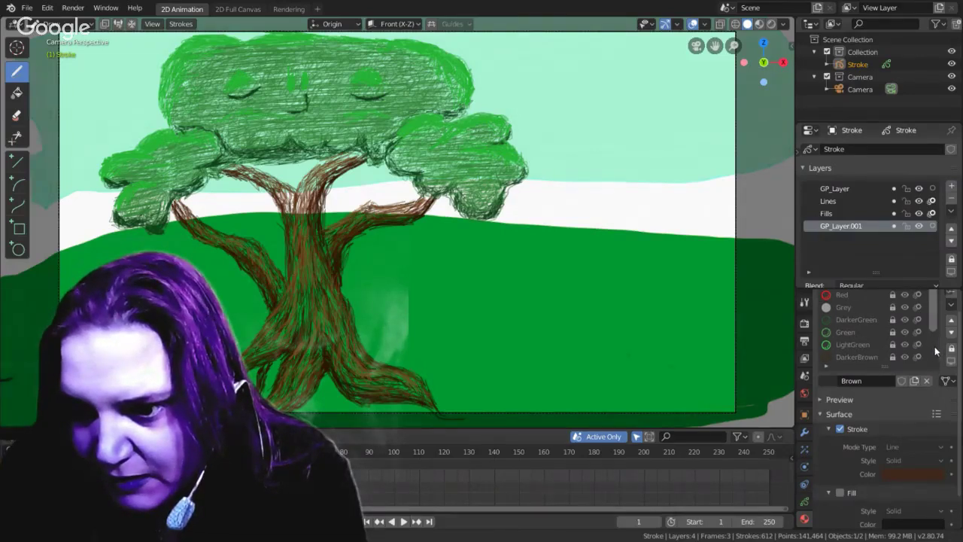
left_click_drag(937, 325, 932, 362)
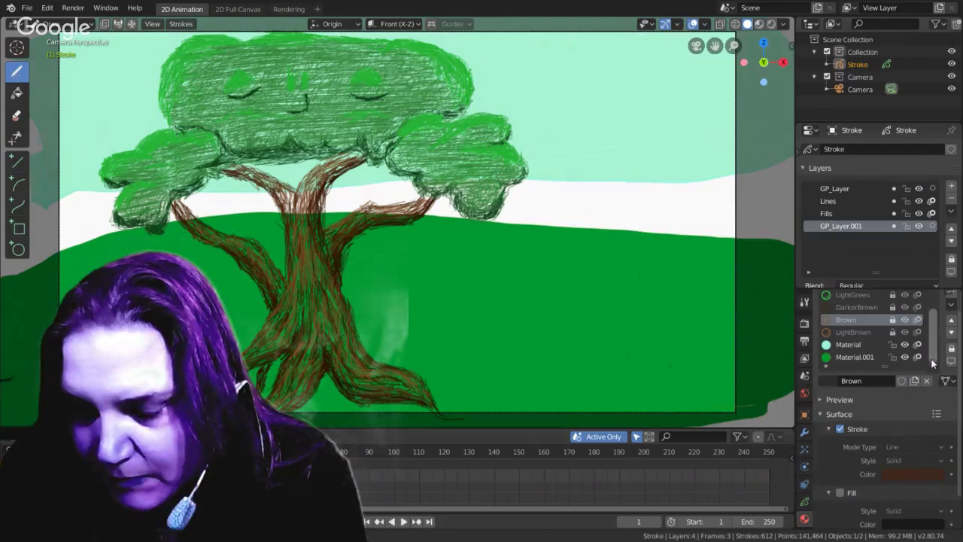
left_click(859, 333)
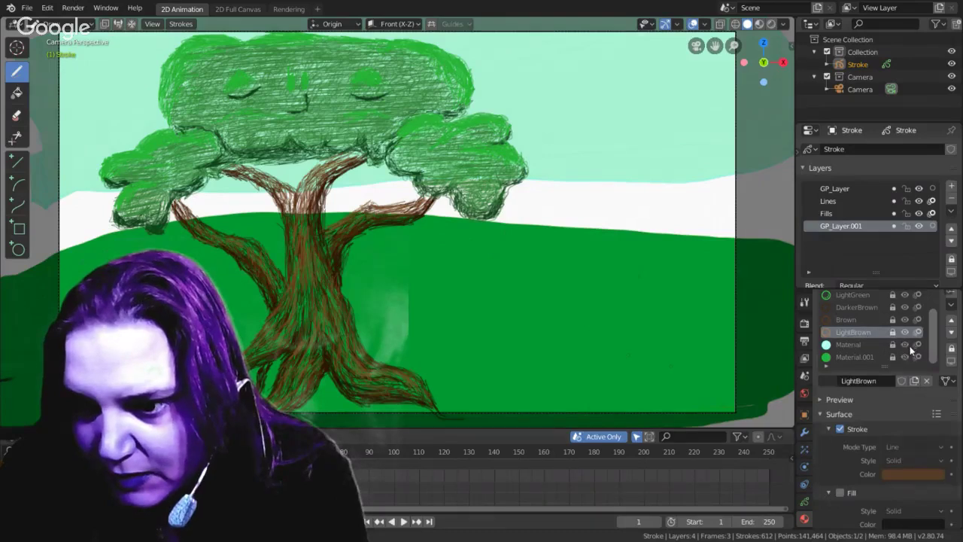
left_click(911, 382)
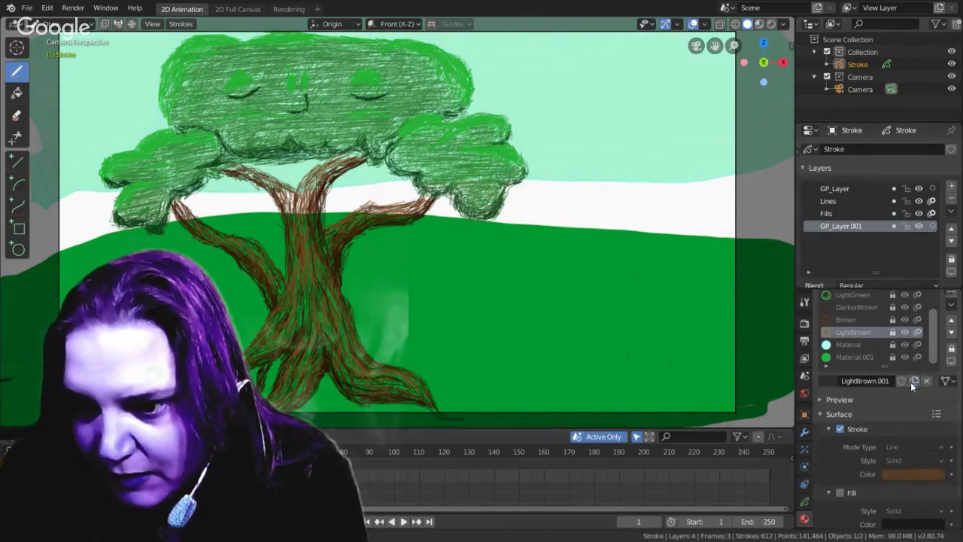
left_click(840, 493)
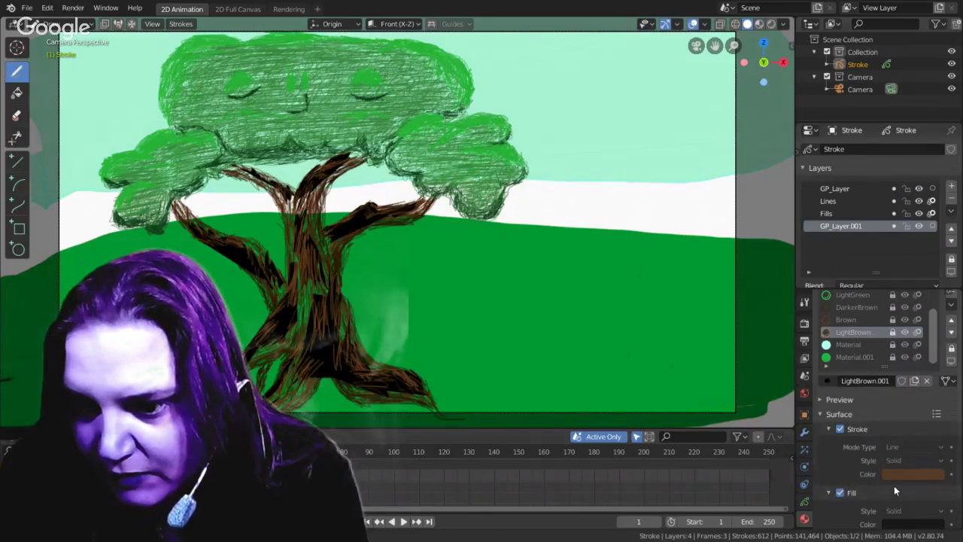
left_click(840, 492)
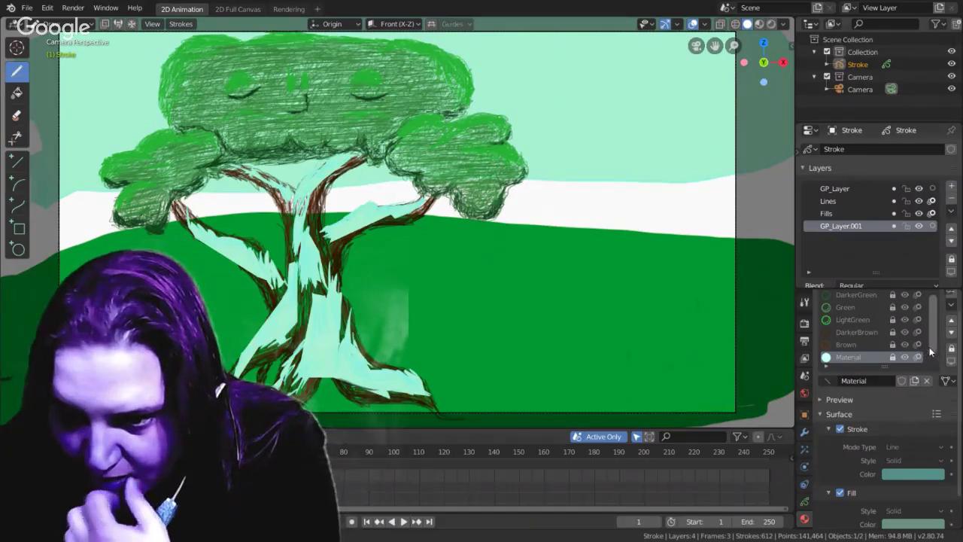
Check the DarkerBrown and Material slots and undo the slot changes that recoloured the trunk's light brown strokes
scroll(925, 355, "down", 1)
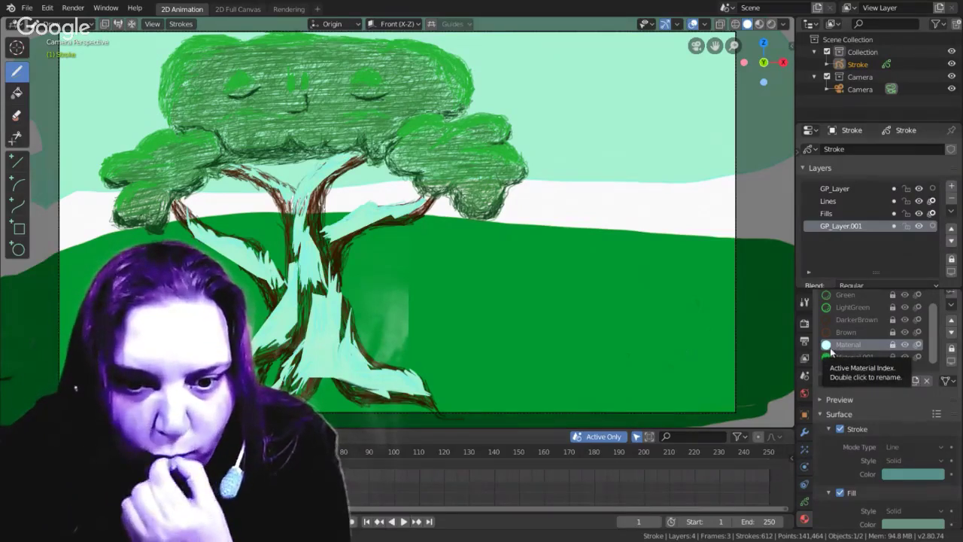
left_click(846, 322)
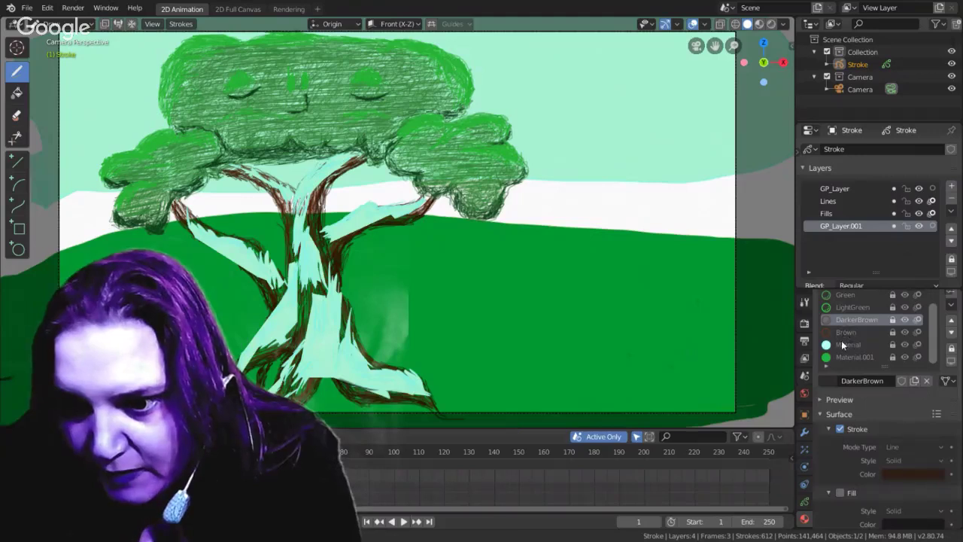
left_click(842, 345)
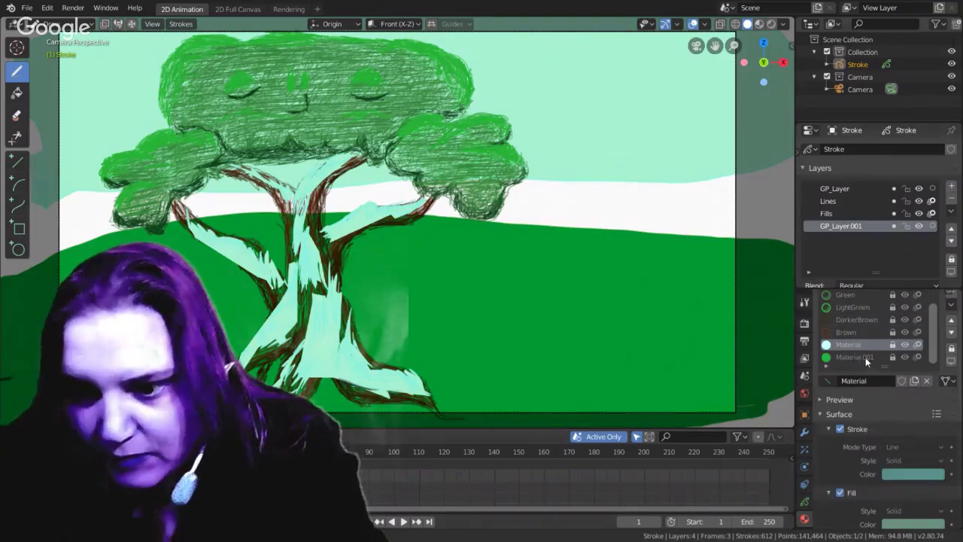
key("ctrl+z")
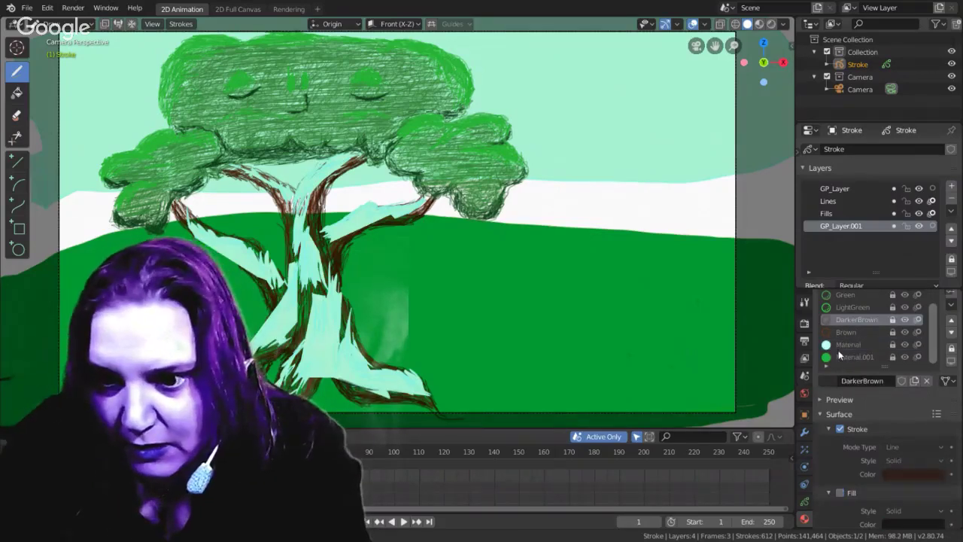
left_click(837, 350)
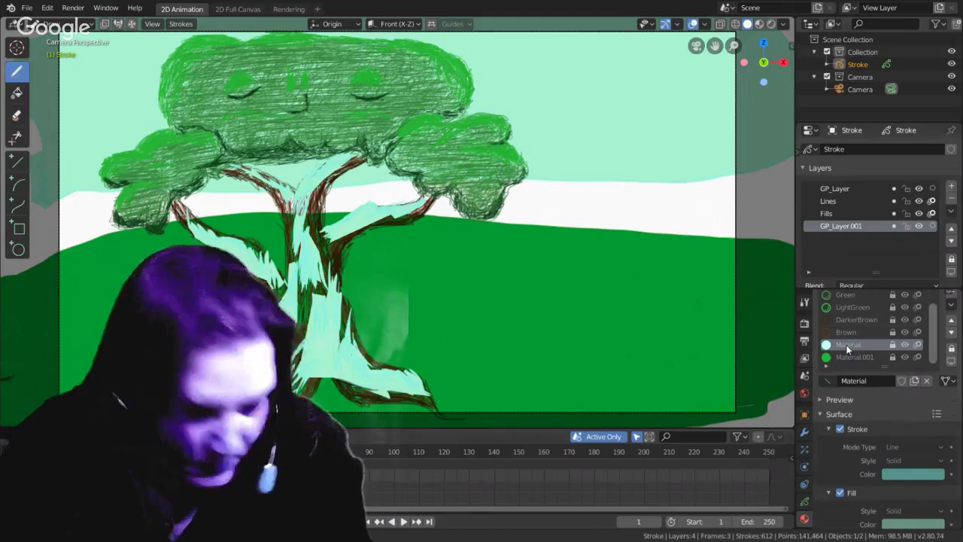
key("ctrl+z")
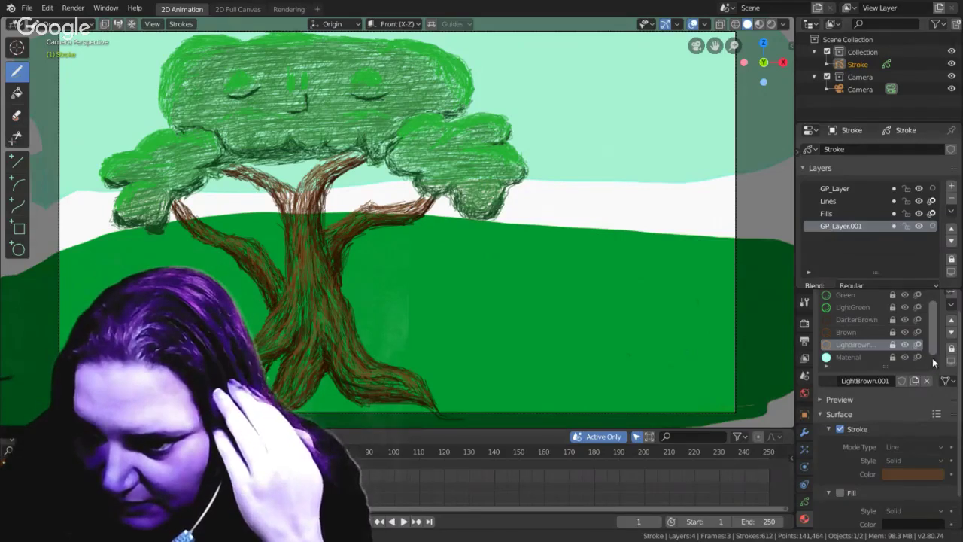
Reassign LightBrown to the trunk strokes' material slot and add a new slot at the end using LightBrown.001
scroll(934, 359, "down", 1)
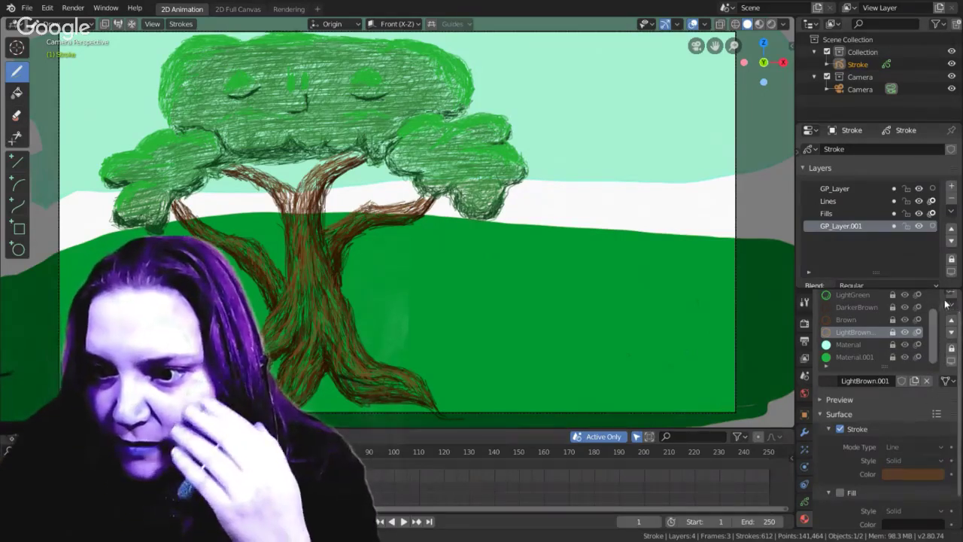
left_click(882, 295)
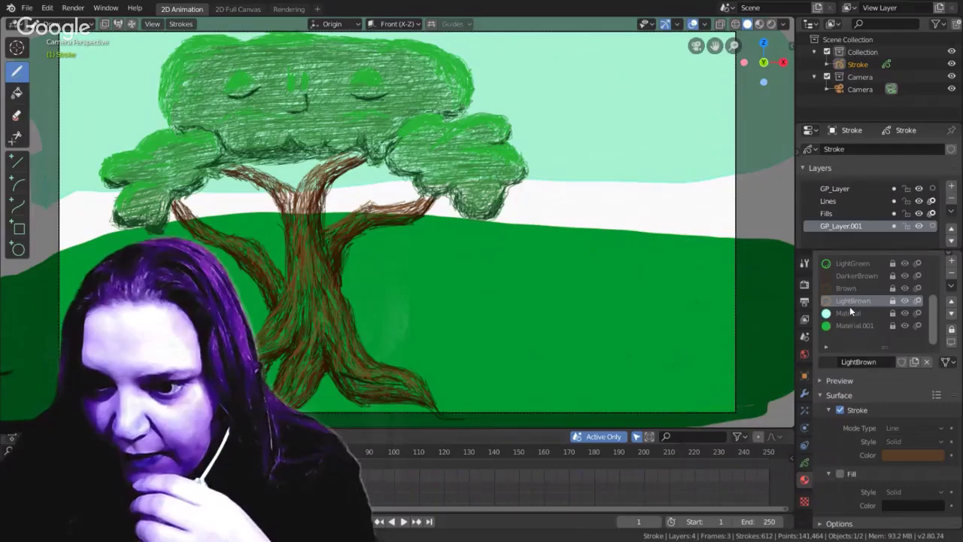
left_click(851, 335)
left_click(827, 362)
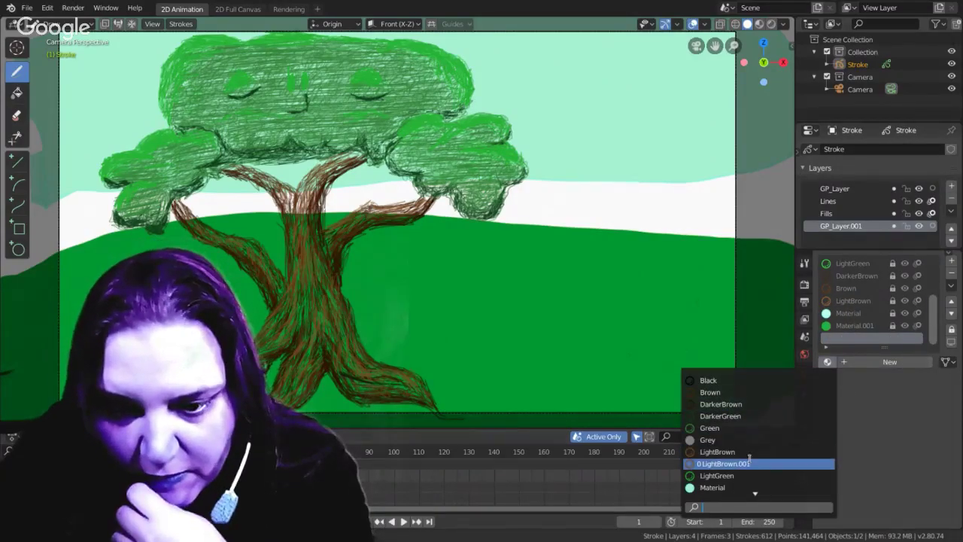
left_click(750, 463)
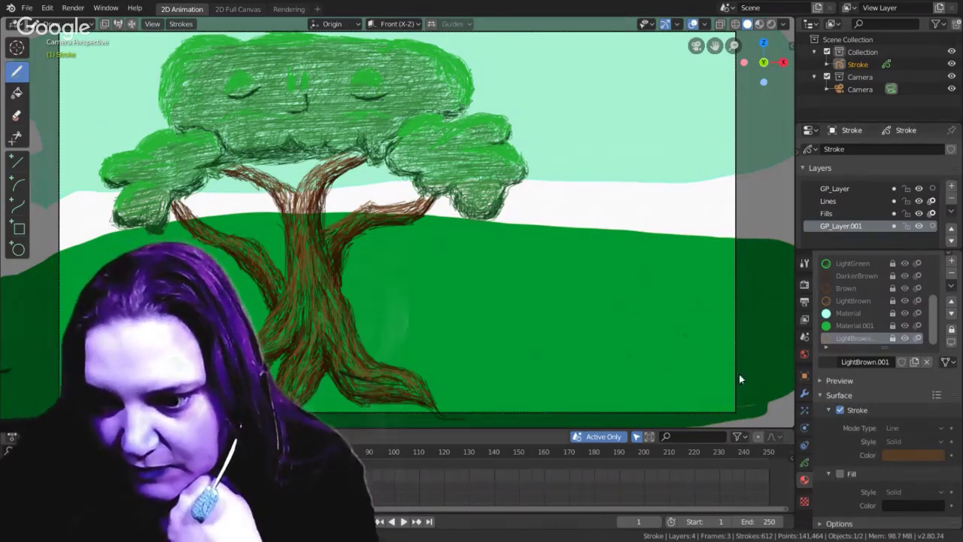
Enable a brown fill on LightBrown.001 and try a filled stroke over the branch fork on the Lines layer
left_click(837, 473)
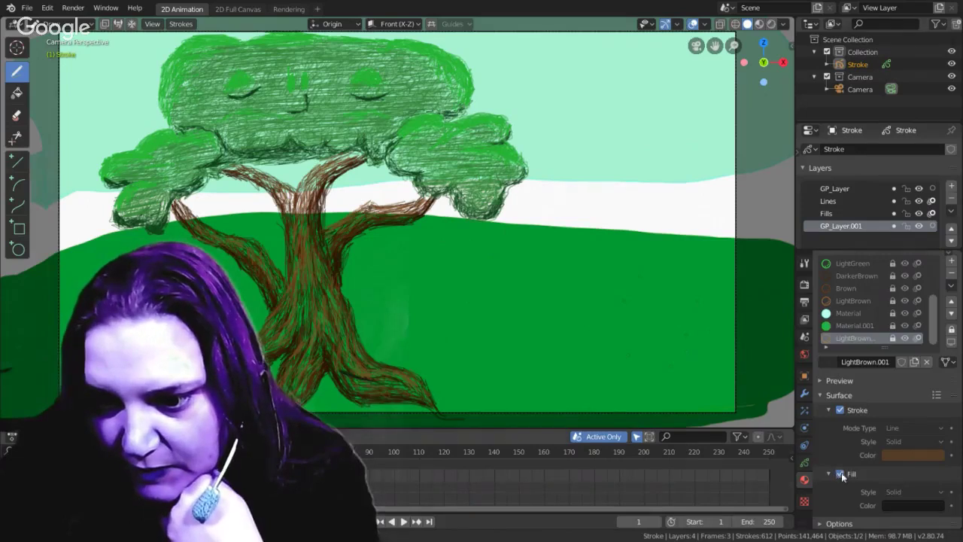
left_click(893, 505)
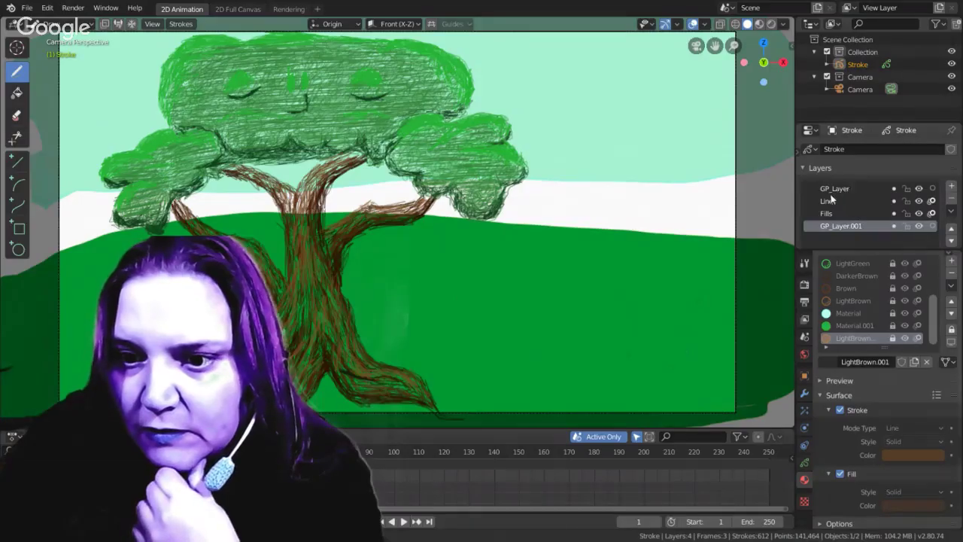
left_click(828, 201)
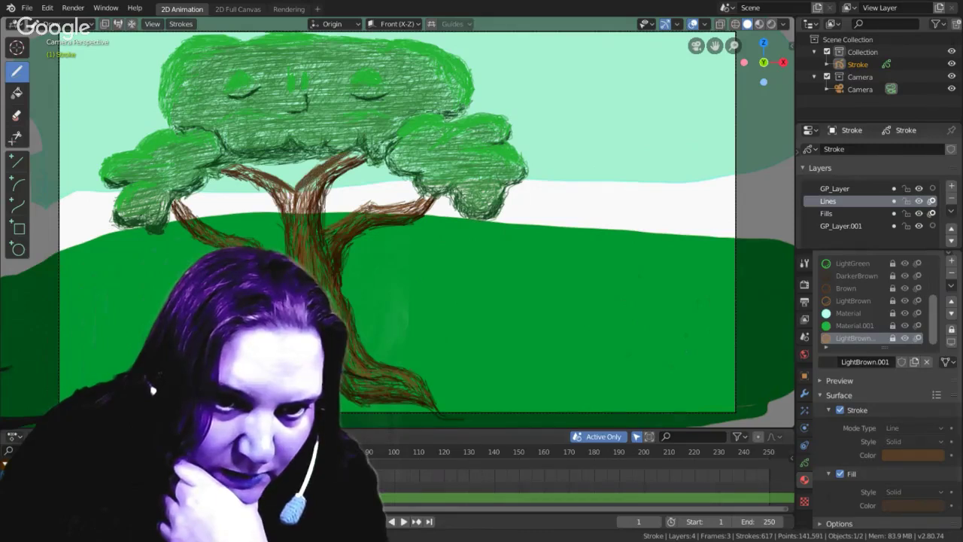
left_click_drag(360, 153, 300, 189)
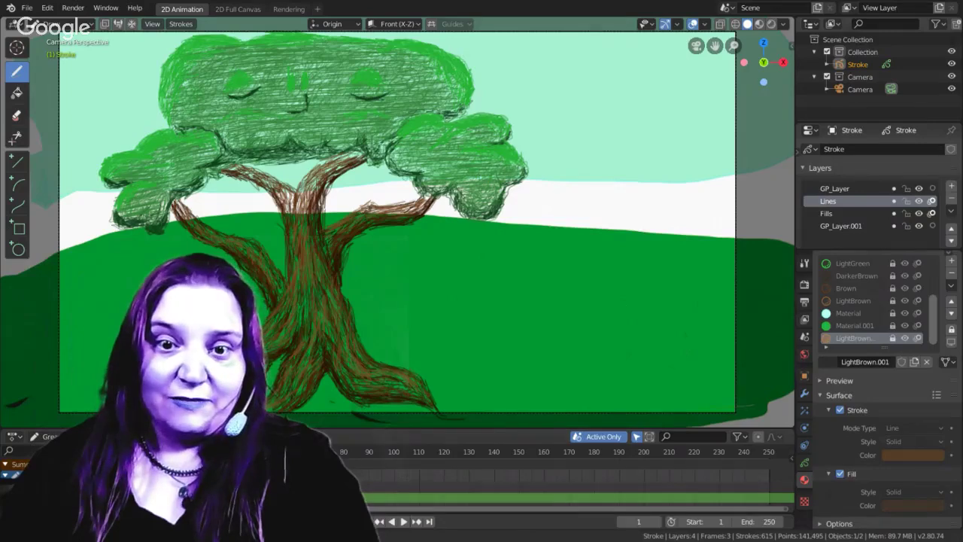
Switch to Chrome and open the shared bird drawing from the latest Twitter direct message conversation
key("alt+Tab")
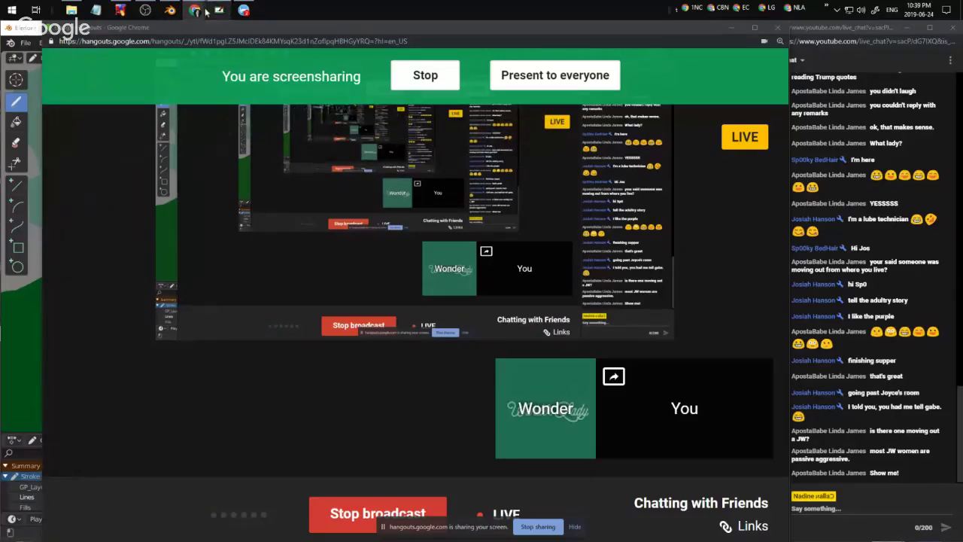
mouse_move(195, 10)
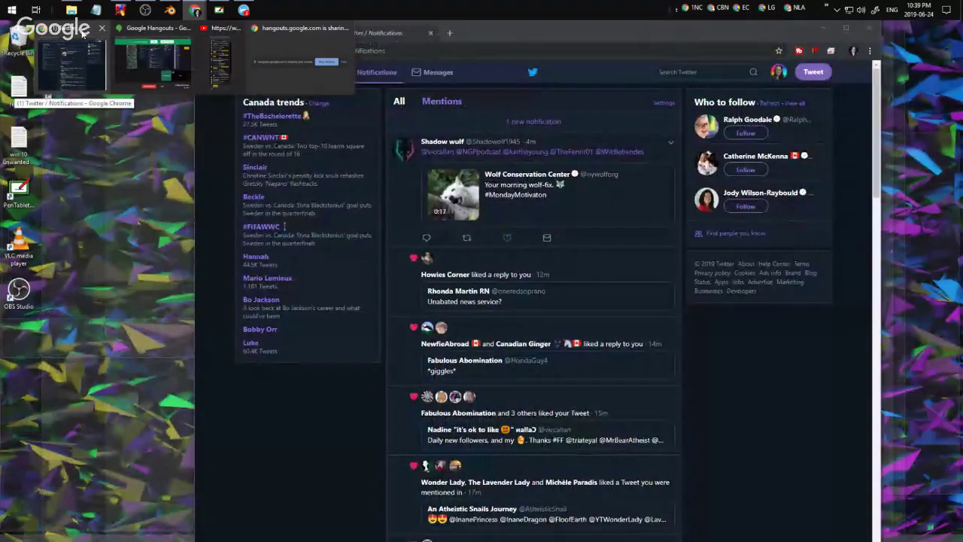
left_click(83, 34)
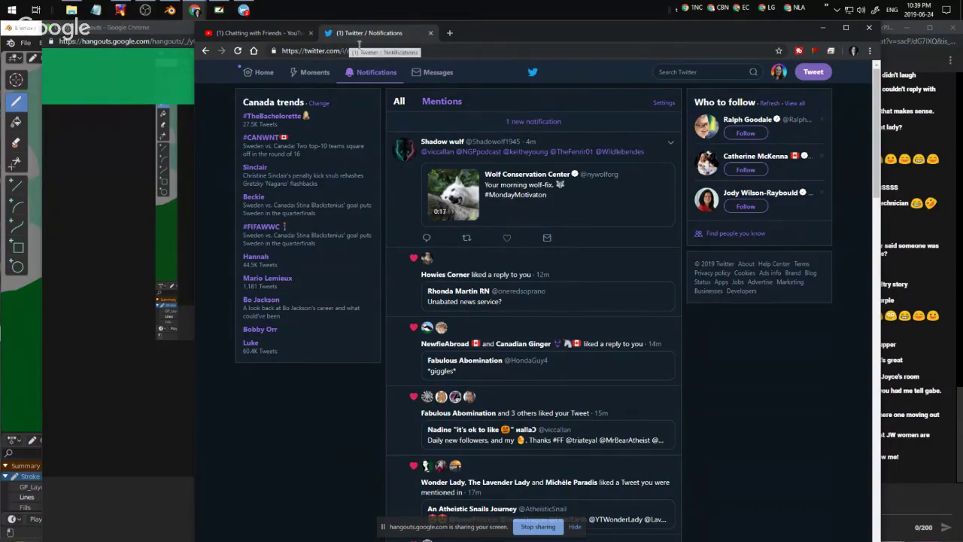
left_click(431, 72)
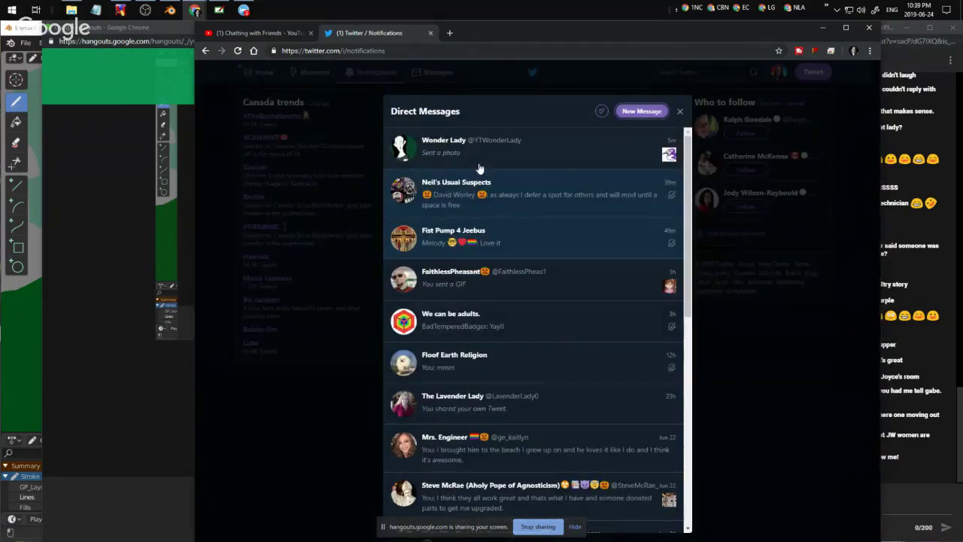
left_click(481, 164)
left_click(516, 406)
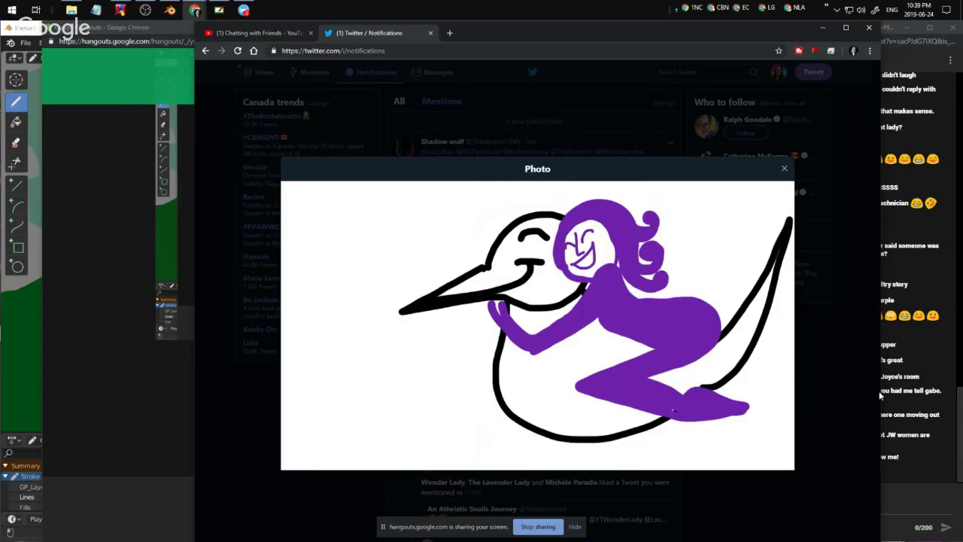
Check the YouTube live chat, close the Twitter tab and minimise the browser window
left_click(897, 493)
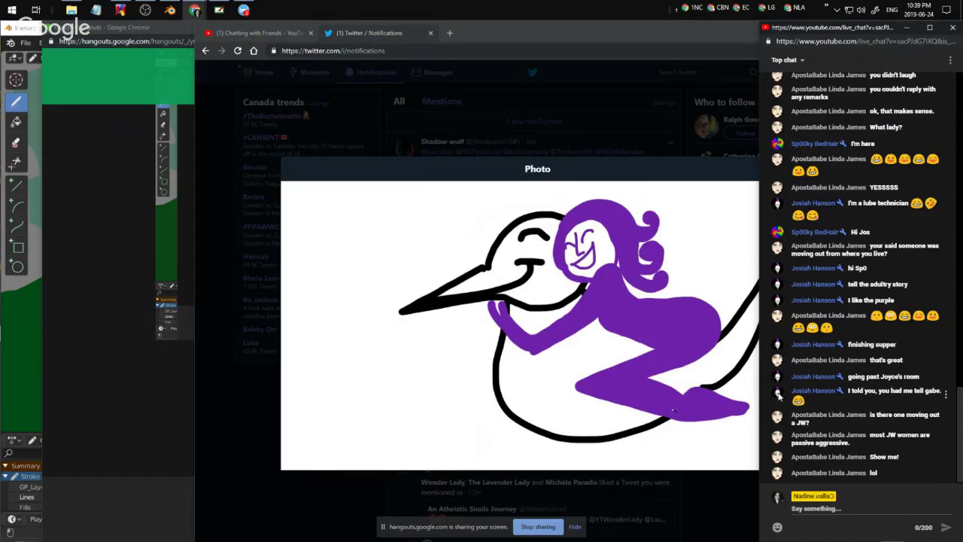
left_click(362, 33)
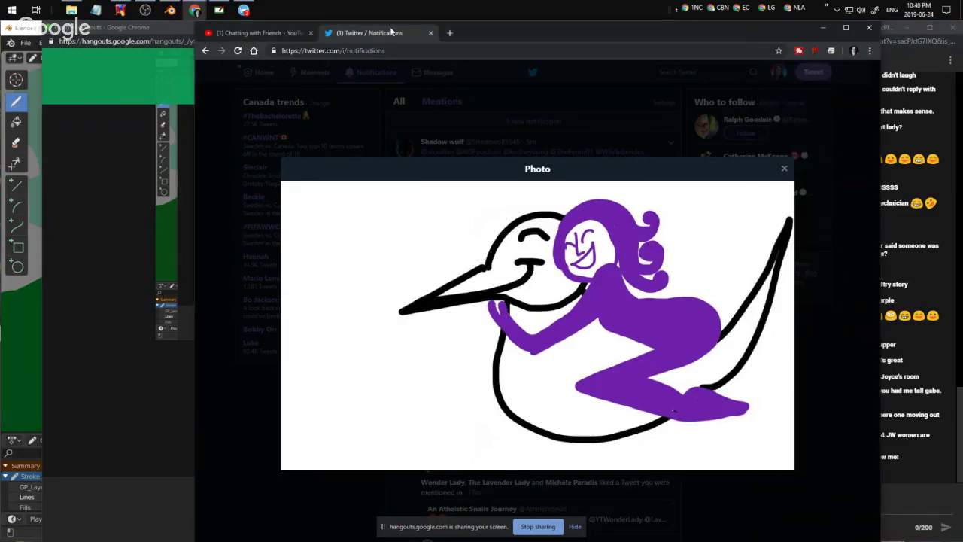
left_click(430, 34)
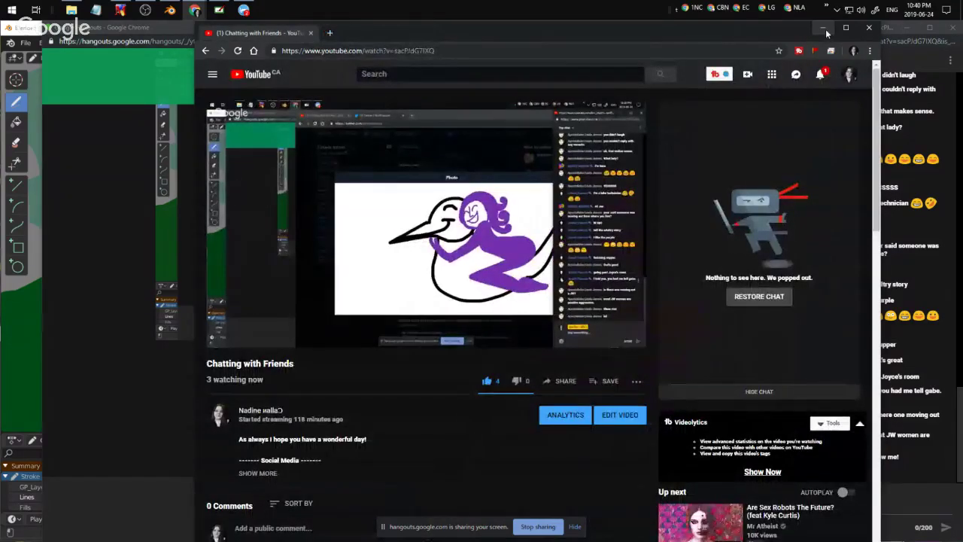
left_click(825, 32)
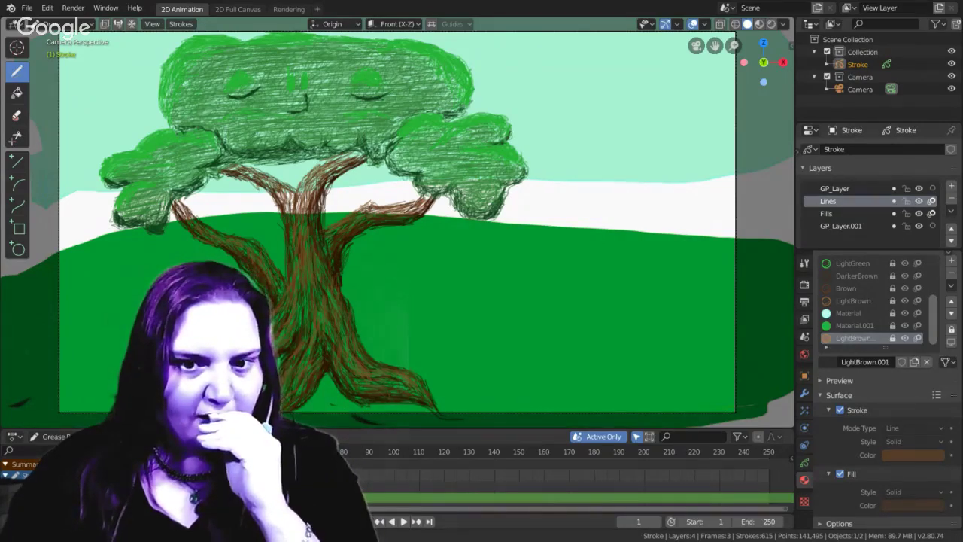
Switch to the messaging app to view the shared drawing of the purple-haired woman beside the live chat, and minimise it
left_click(194, 10)
left_click(243, 10)
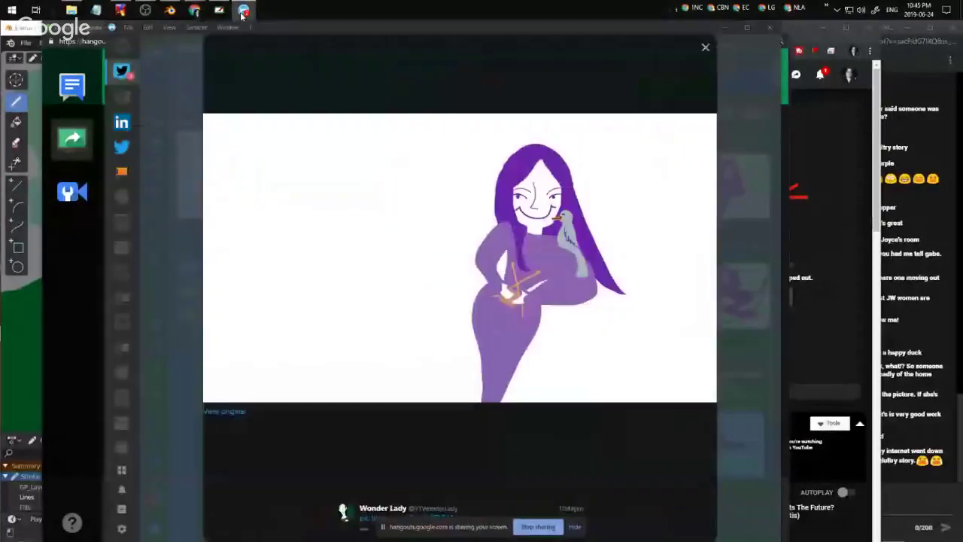
left_click(907, 512)
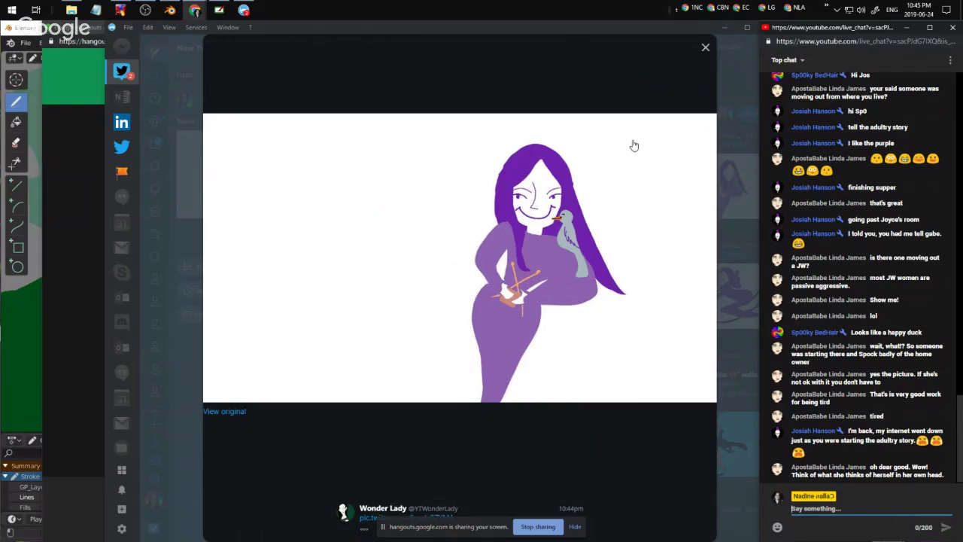
left_click(725, 28)
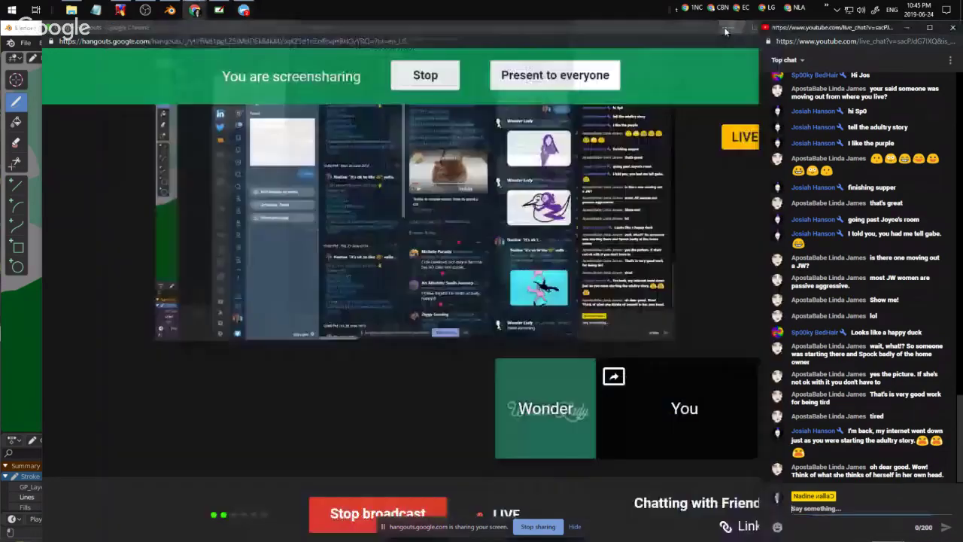
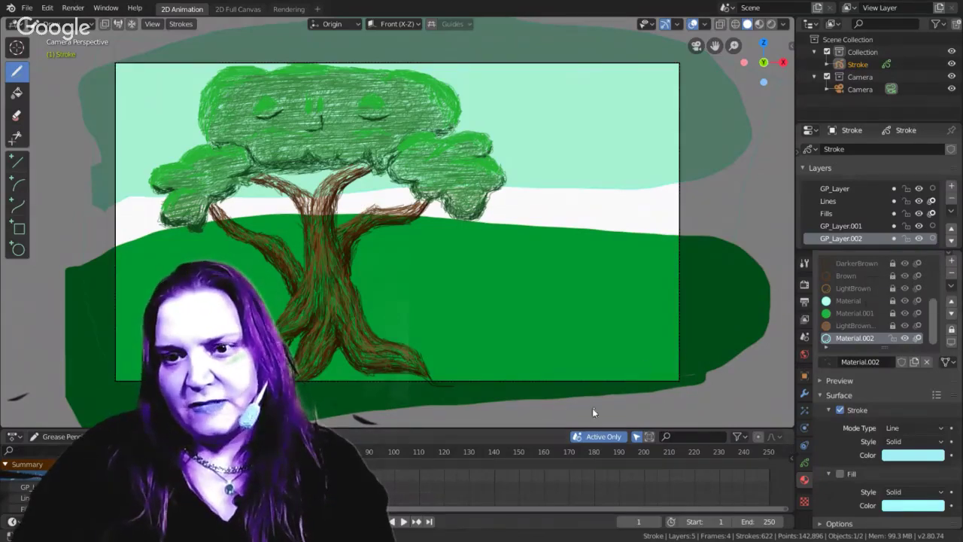
Back in Blender, step through the recent Material.002 strokes on GP_Layer.002 with undo and redo, and undo the test strokes
key("ctrl+z")
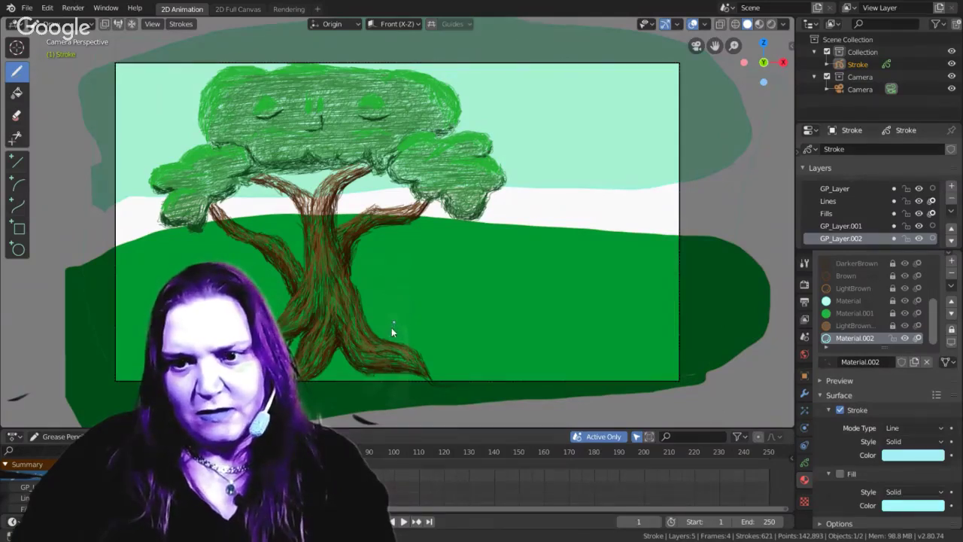
key("ctrl+z")
key("ctrl+shift+z")
key("ctrl+shift+z")
key("ctrl+shift+z")
key("ctrl+shift+z")
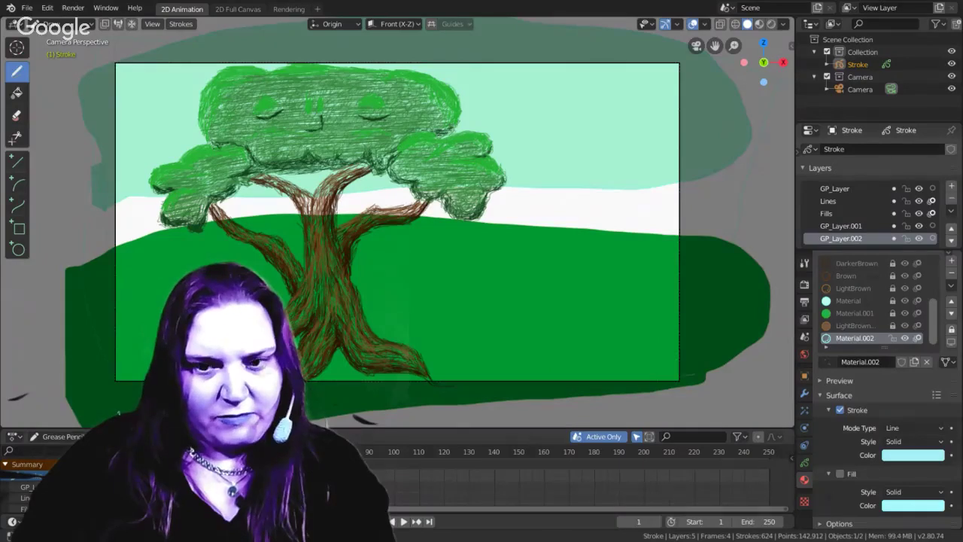
key("ctrl+z")
key("ctrl+z")
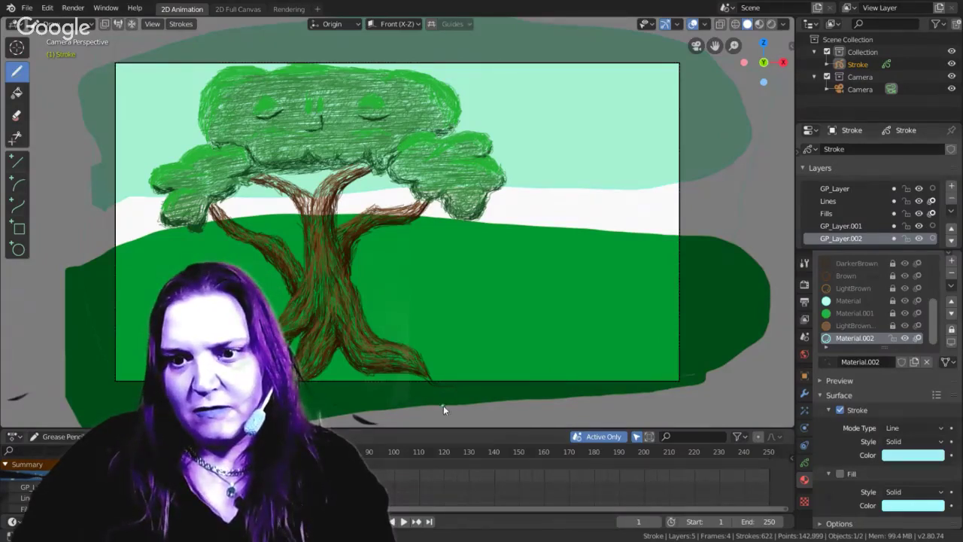
key("ctrl+z")
key("ctrl+z")
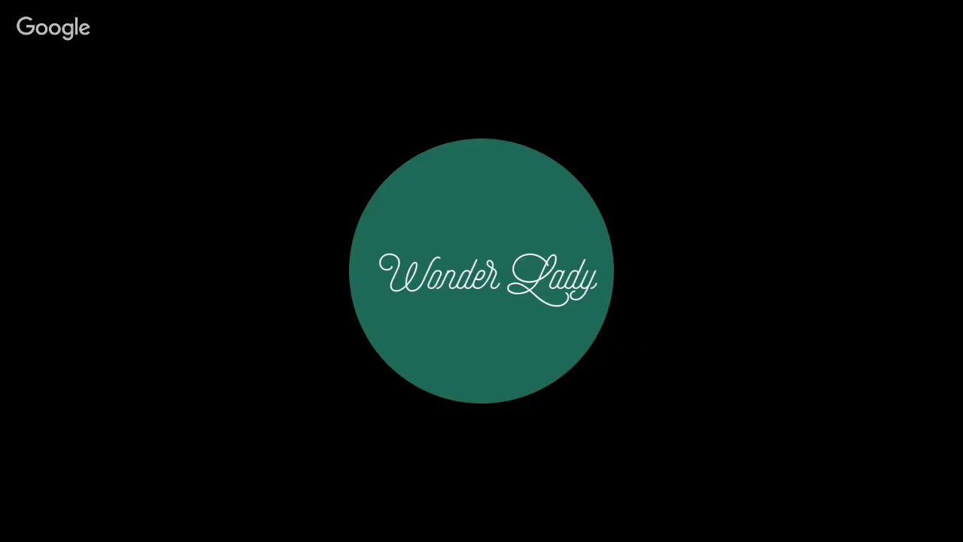
left_click(895, 492)
left_click(908, 508)
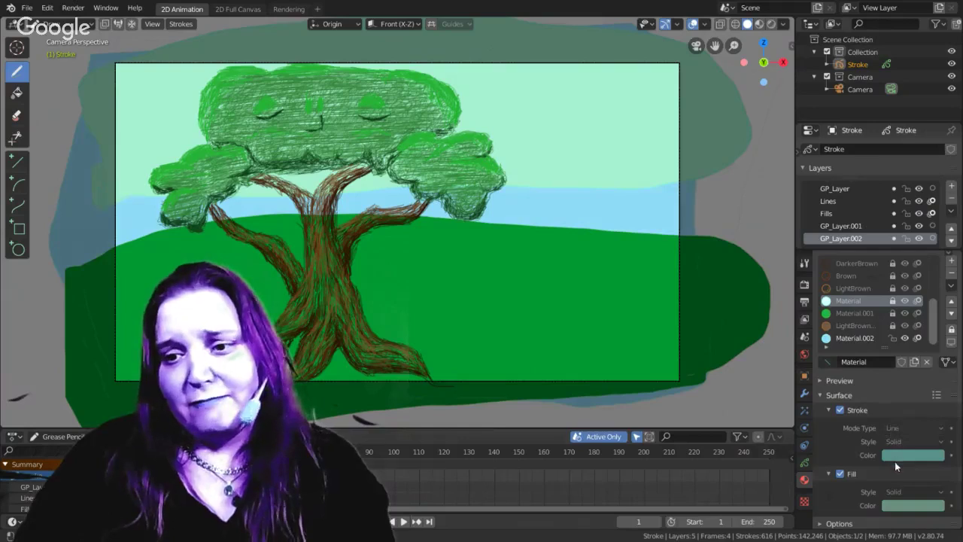
Unlock the upper sky's material, named Material, and lower its fill colour's alpha to make the fill semi-transparent
left_click(893, 300)
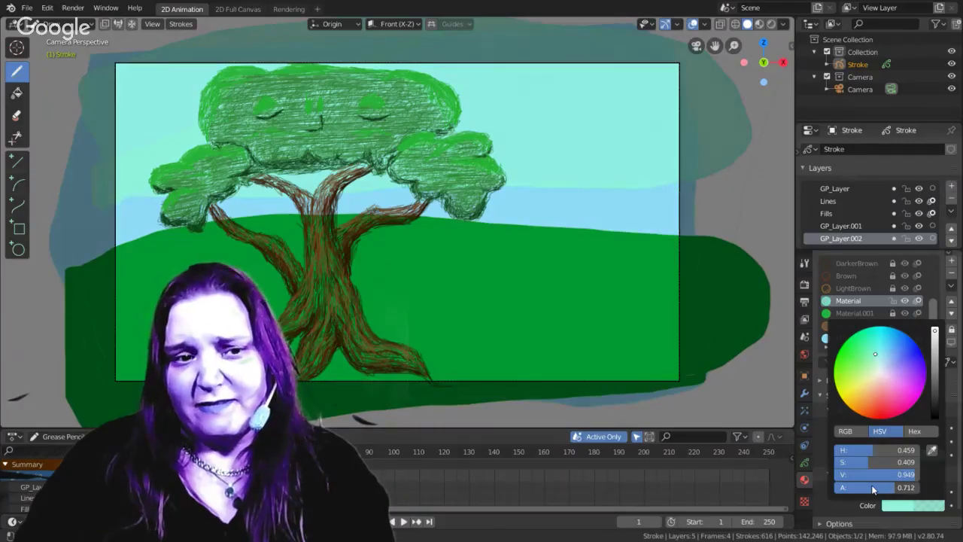
left_click_drag(871, 486, 865, 489)
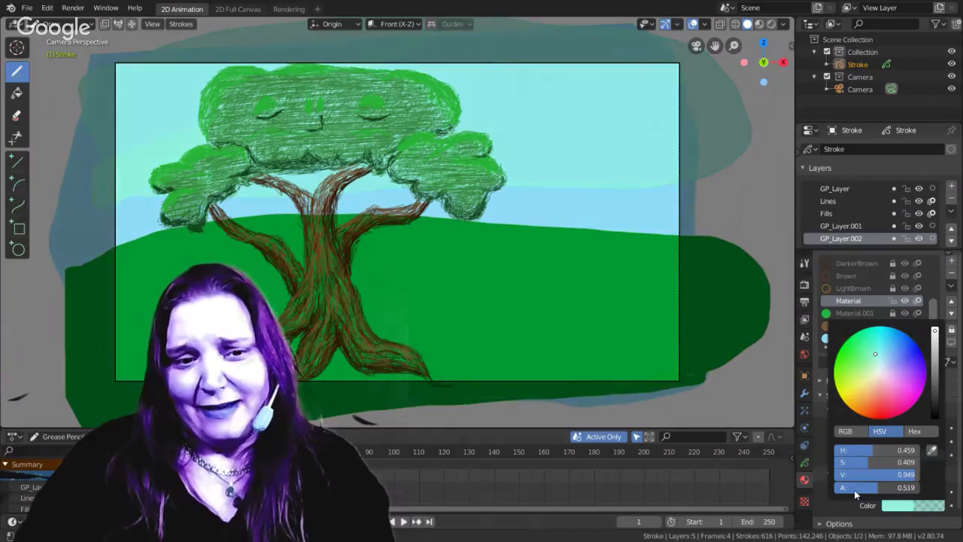
left_click_drag(852, 490, 860, 491)
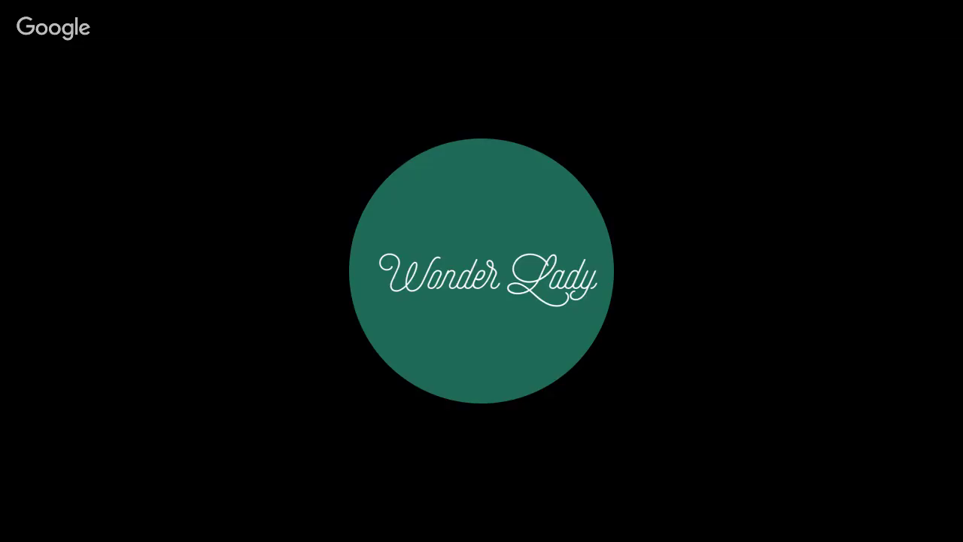
left_click_drag(855, 488, 859, 491)
left_click_drag(865, 488, 872, 489)
Move the selected stray points at the sky shape's left edge on GP_Layer.001 and delete the unwanted edge points
scroll(171, 177, "up", 2)
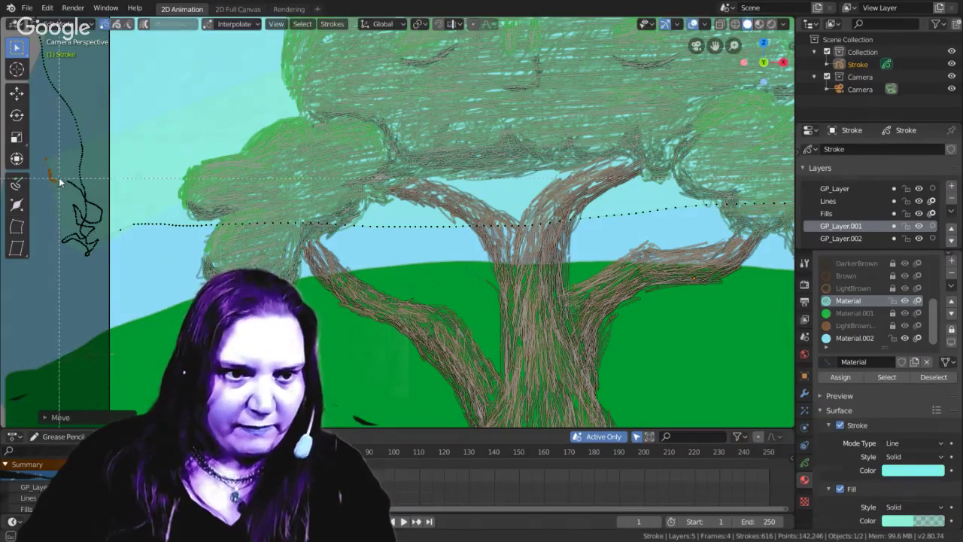
left_click_drag(61, 179, 74, 190)
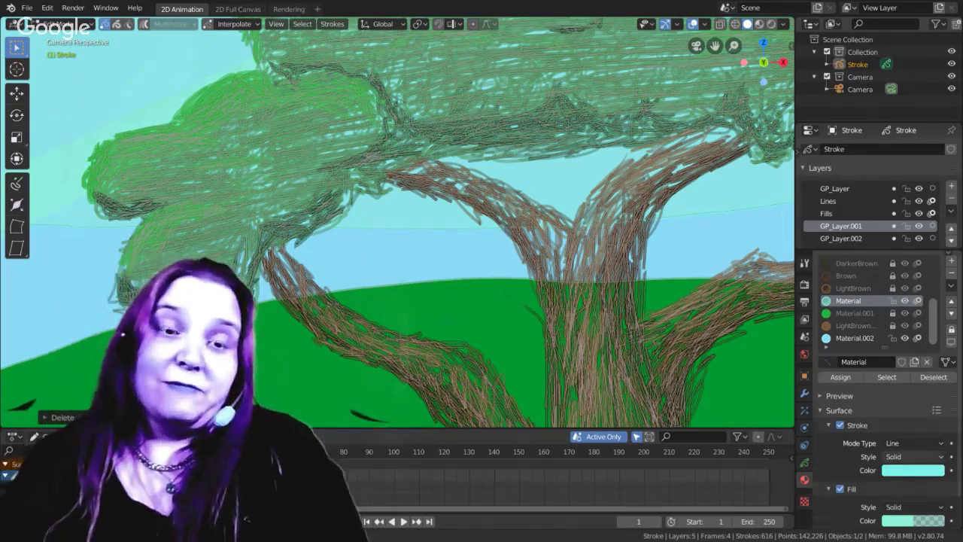
key("Delete")
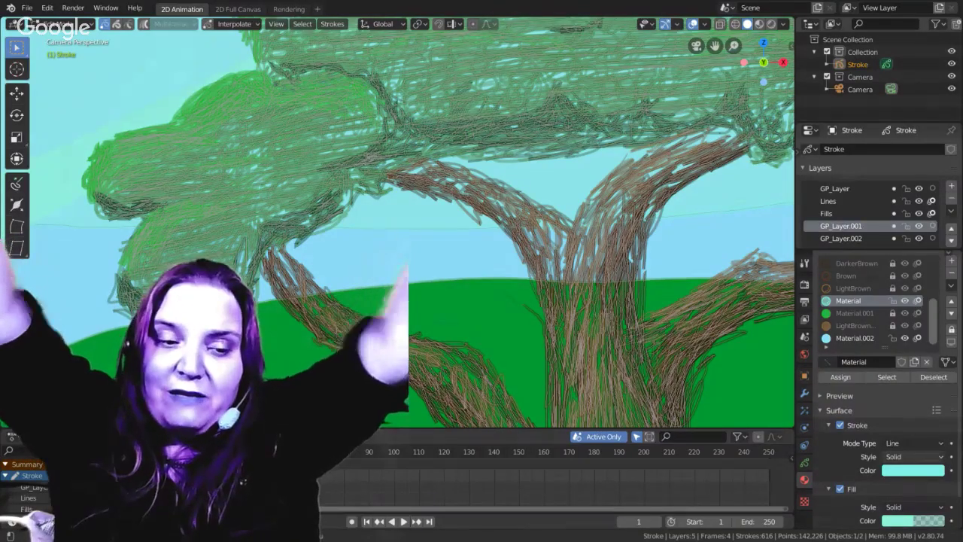
key("Delete")
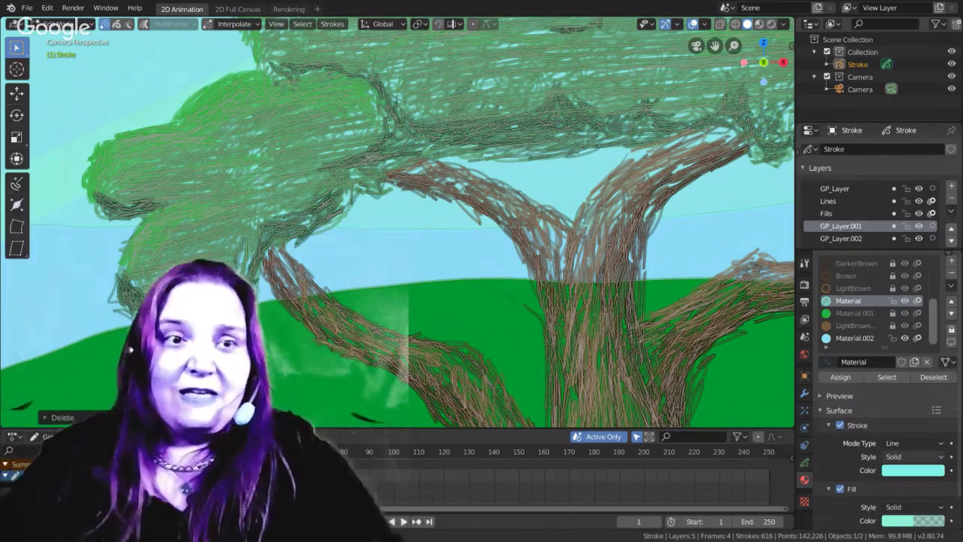